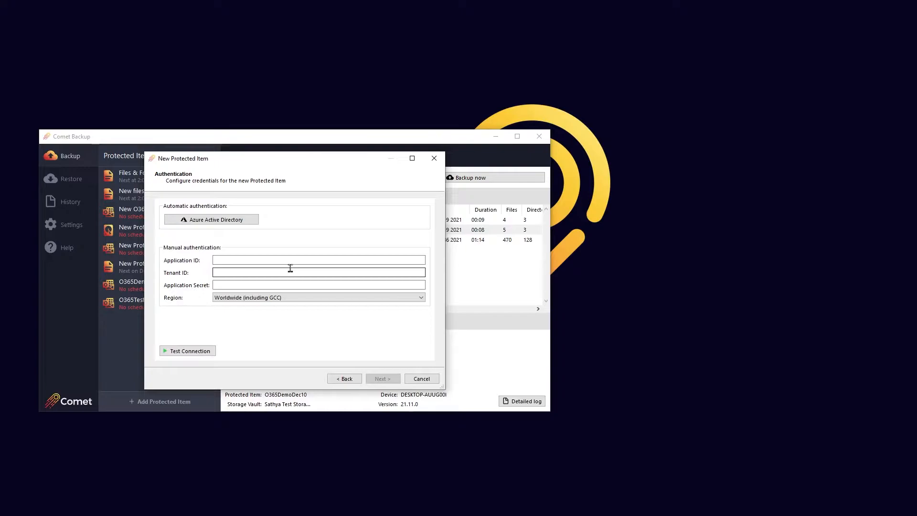
# Step: Start the automatic Azure Active Directory registration and submit the administrator's email address
pyautogui.click(229, 224)
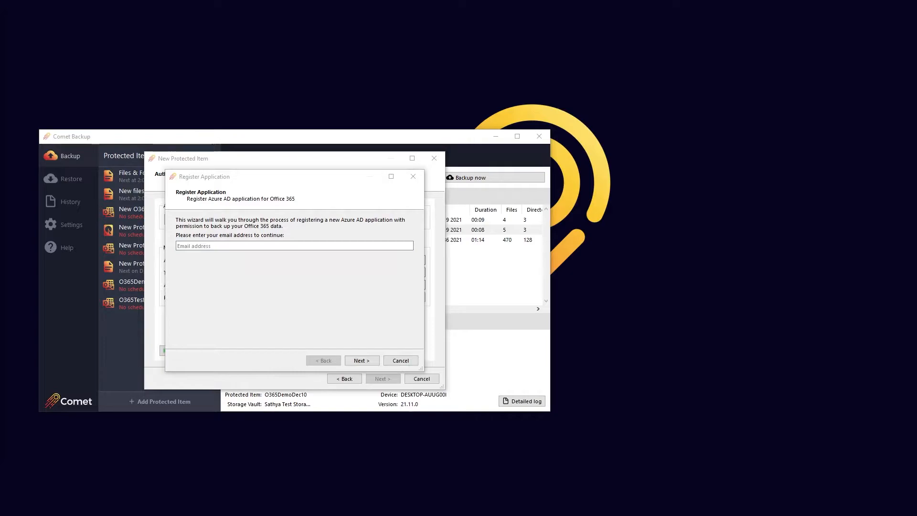
pyautogui.click(192, 245)
pyautogui.hotkey('ctrl', 'v')
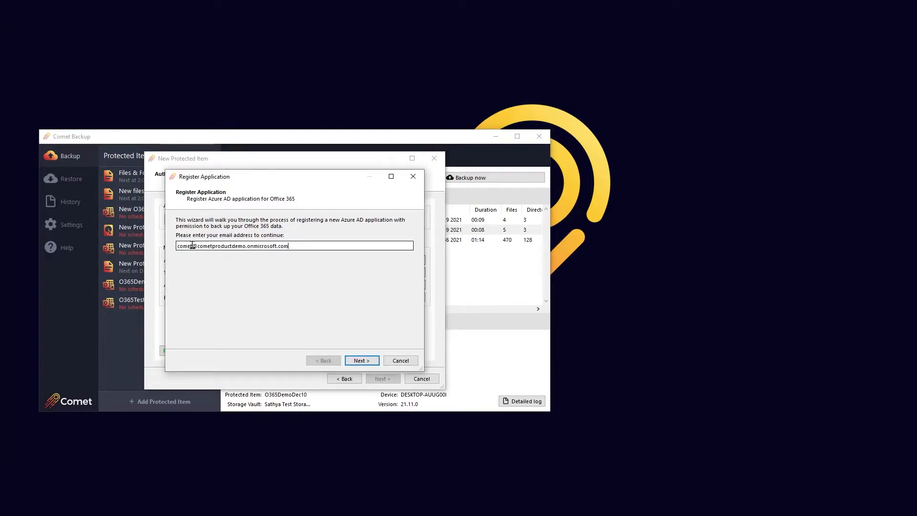
pyautogui.click(370, 362)
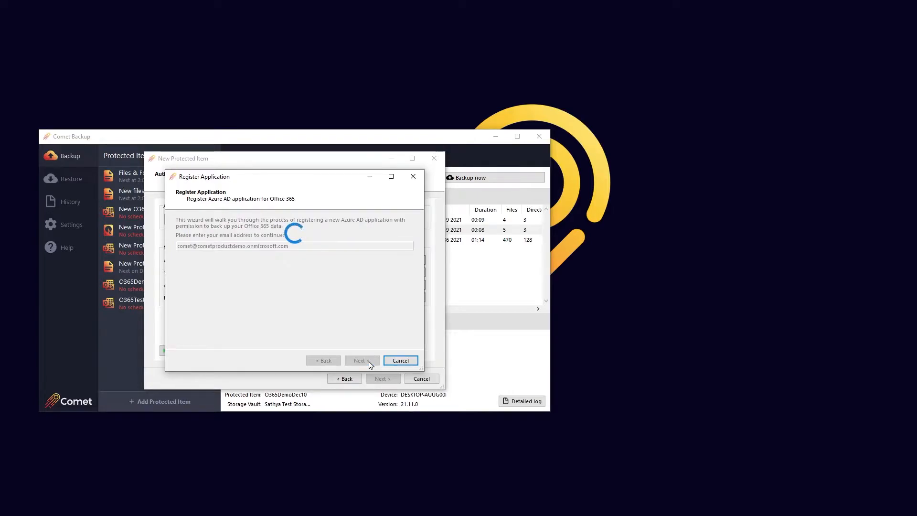
# Step: Copy the device code, open the Microsoft device login page in the browser, and submit the code there
pyautogui.moveTo(310, 258); pyautogui.dragTo(282, 258)
pyautogui.hotkey('ctrl', 'c')
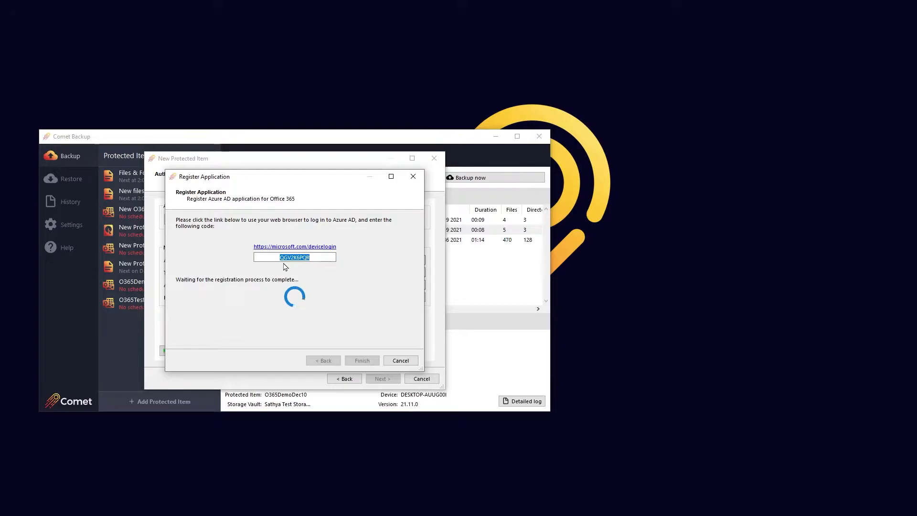
pyautogui.click(323, 248)
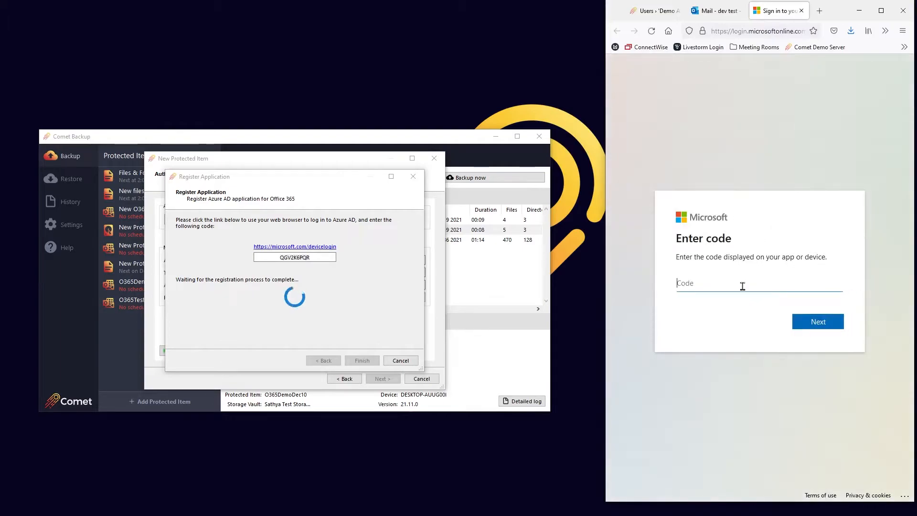
pyautogui.hotkey('ctrl', 'v')
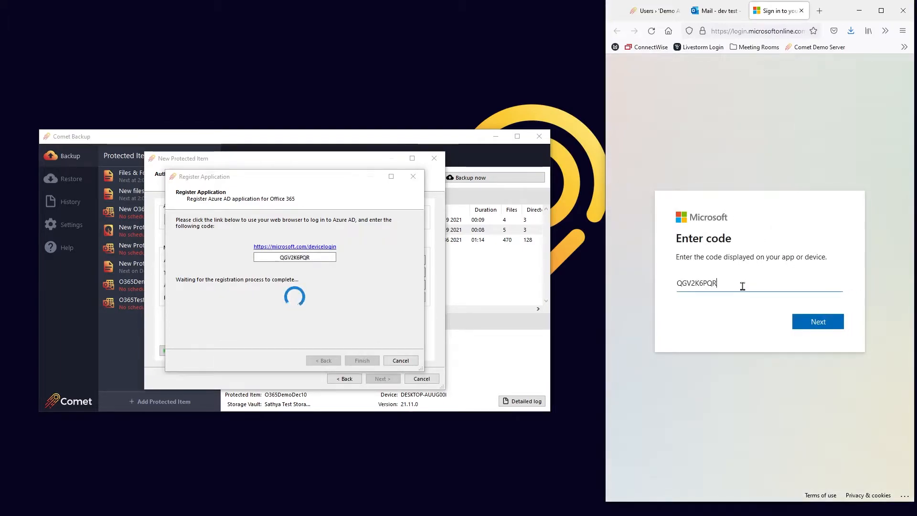
pyautogui.click(815, 323)
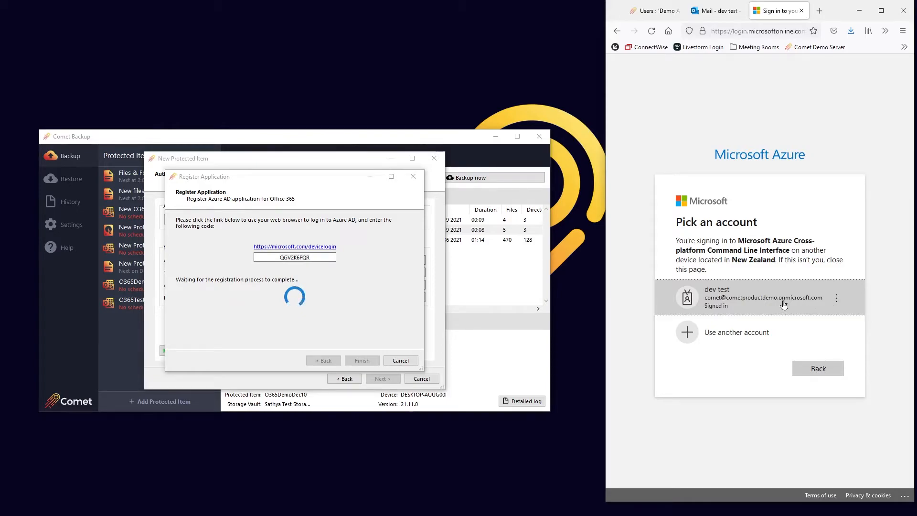
# Step: Approve the Microsoft Azure CLI sign-in with the signed-in dev test account, and put the browser away
pyautogui.click(748, 301)
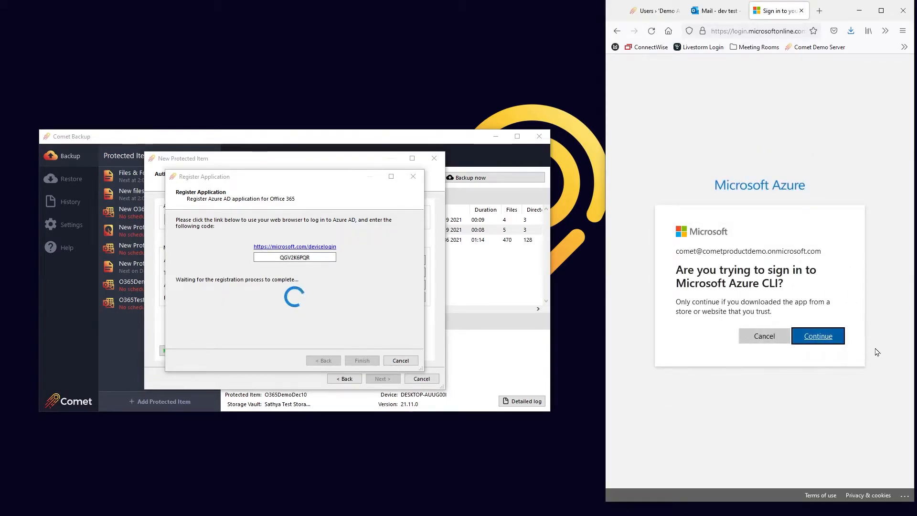
pyautogui.click(822, 342)
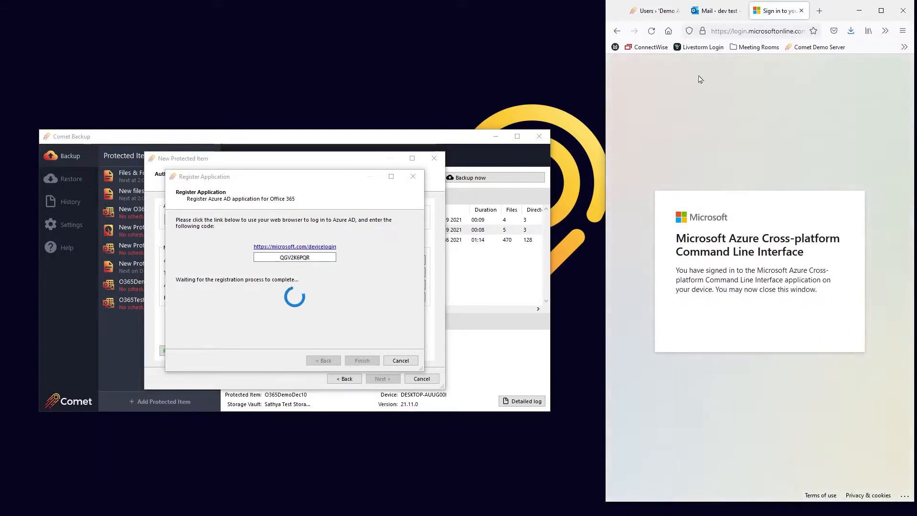
pyautogui.click(802, 11)
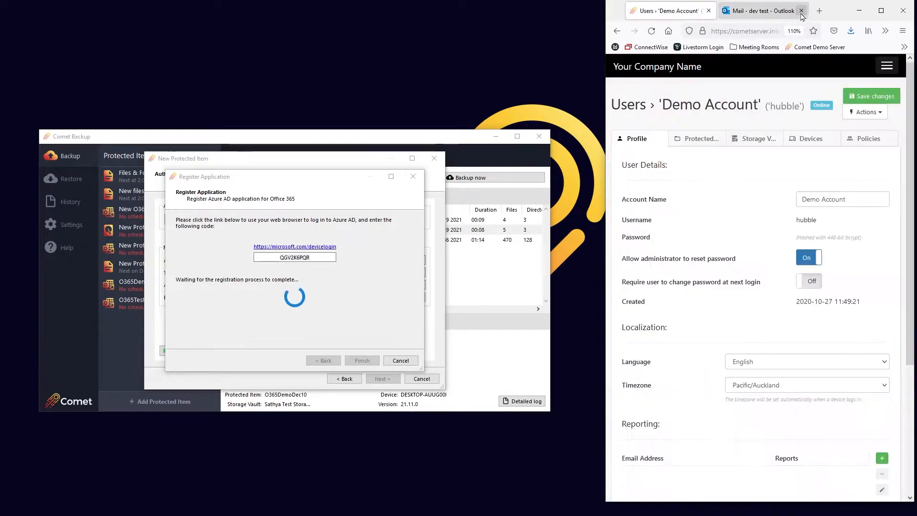
pyautogui.click(859, 10)
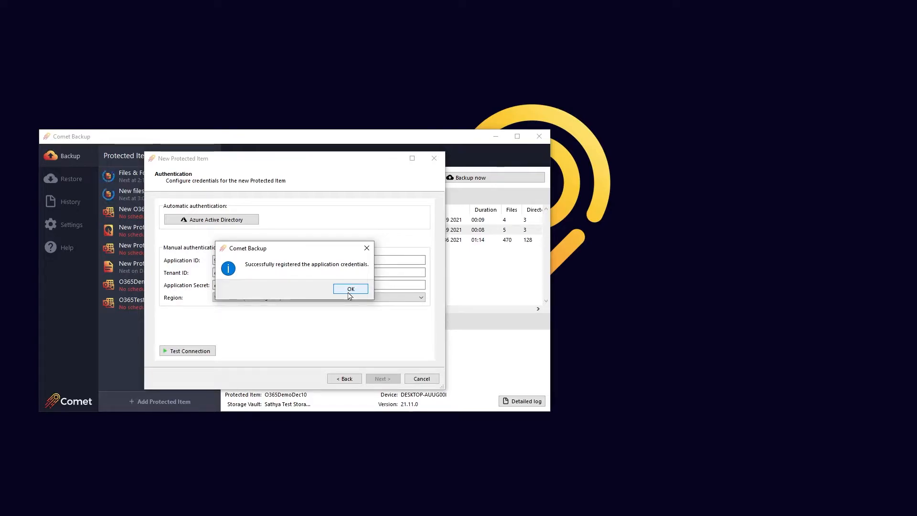
# Step: Accept the registered application credentials and continue to the backup item selection in a maximized window
pyautogui.click(350, 290)
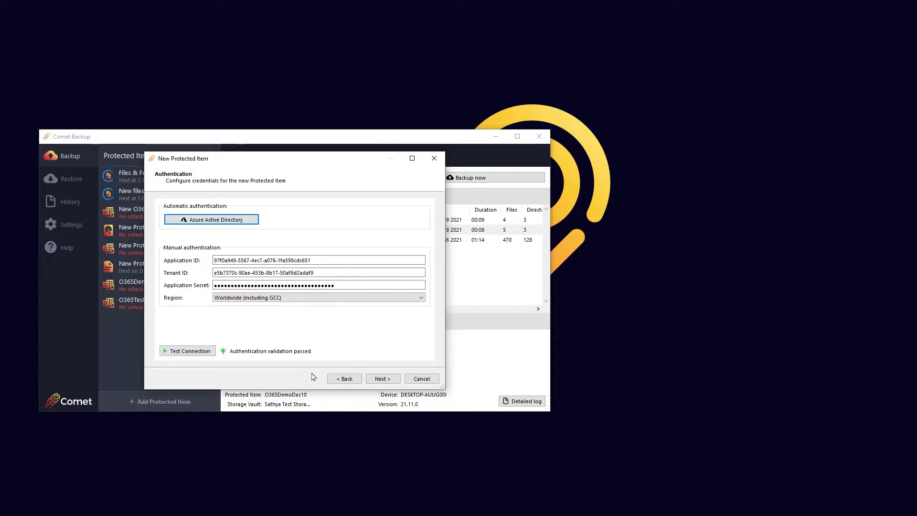
pyautogui.click(391, 384)
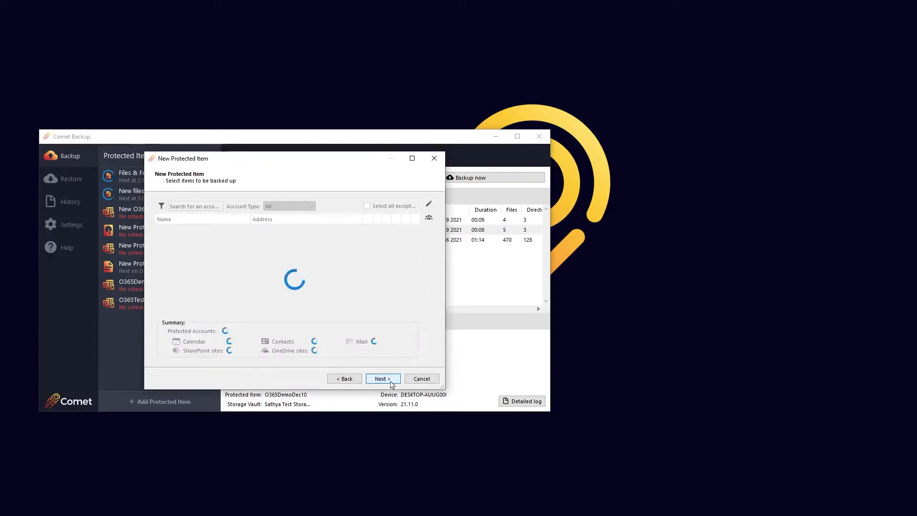
pyautogui.click(412, 158)
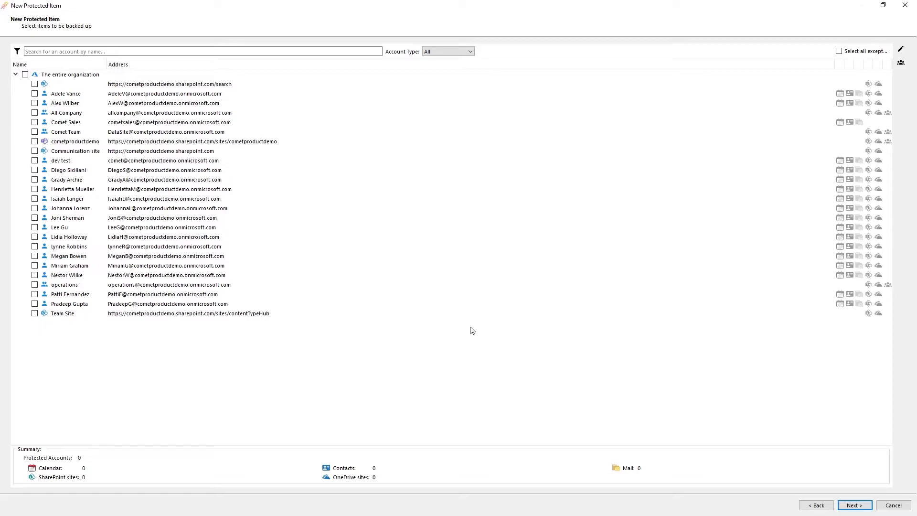
# Step: Search the accounts for "ad", check the account type options, and clear the search
pyautogui.click(79, 51)
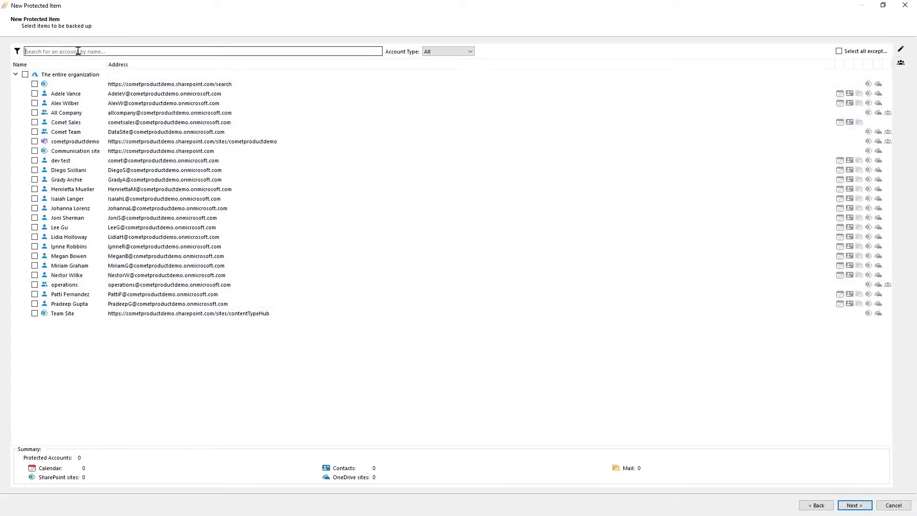
pyautogui.write('ad')
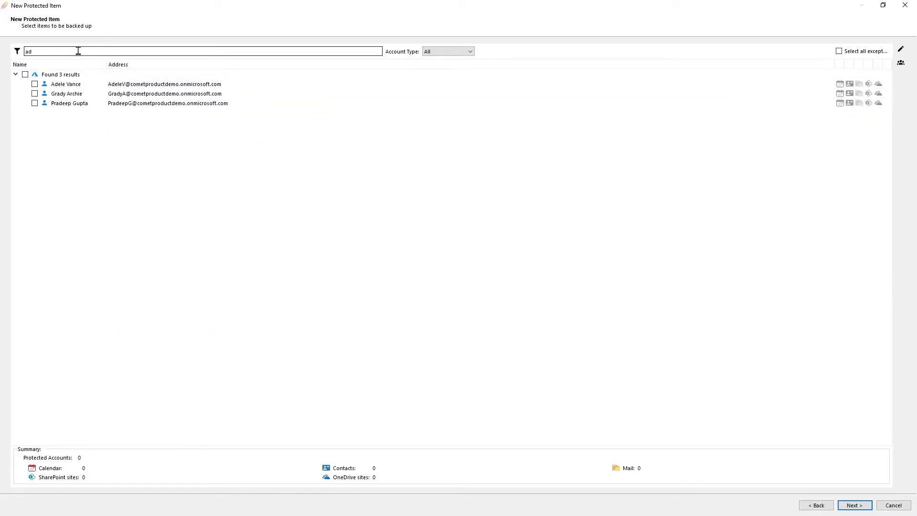
pyautogui.click(454, 51)
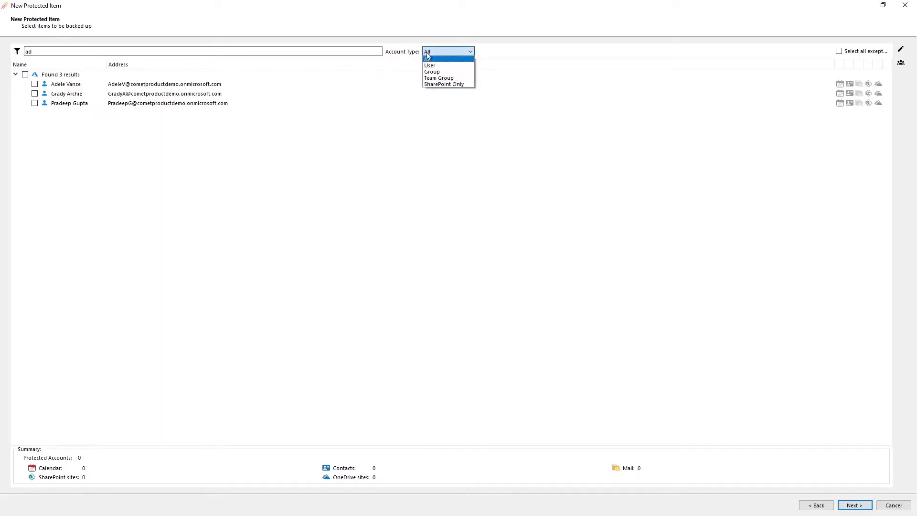
pyautogui.click(84, 50)
pyautogui.press('BackSpace')
pyautogui.press('BackSpace')
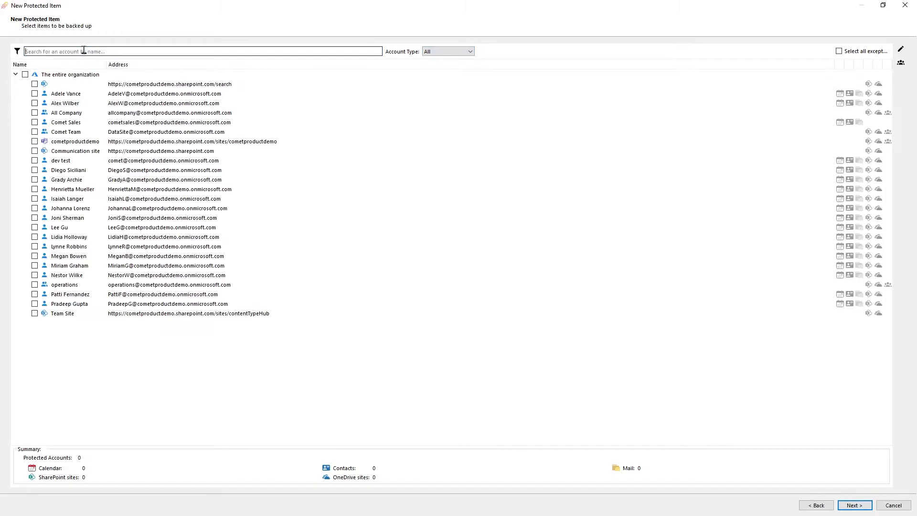
# Step: Select the entire organization for backup and clear that selection again
pyautogui.click(25, 75)
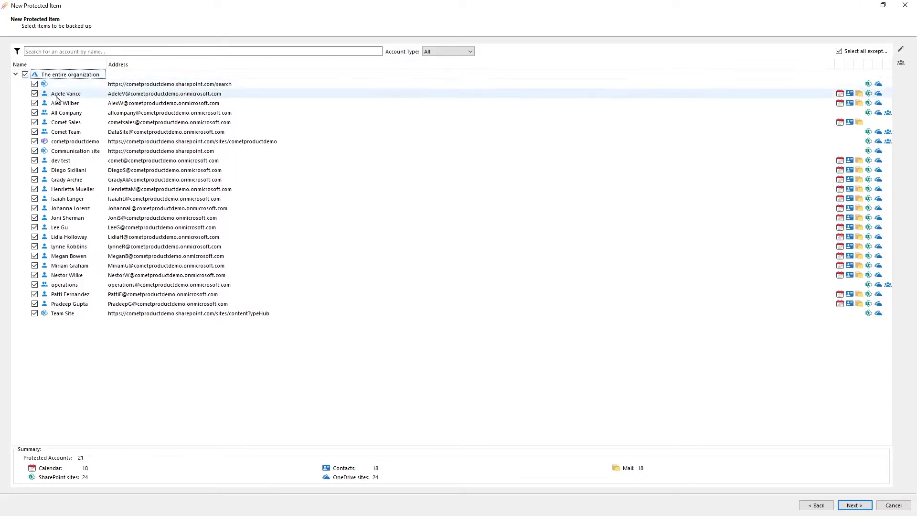
pyautogui.click(24, 74)
# Step: Include only the Calendar, Contact and Mail services of the first listed user account in the backup
pyautogui.click(66, 94)
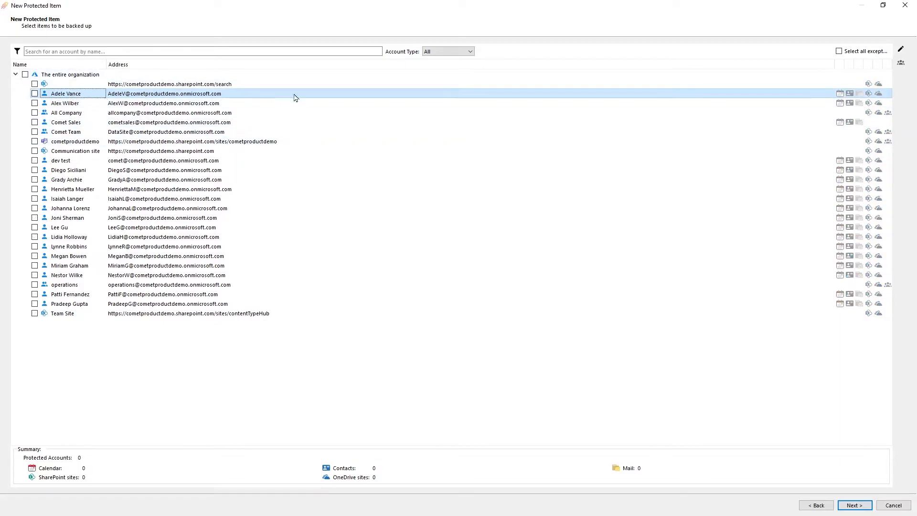
pyautogui.click(901, 50)
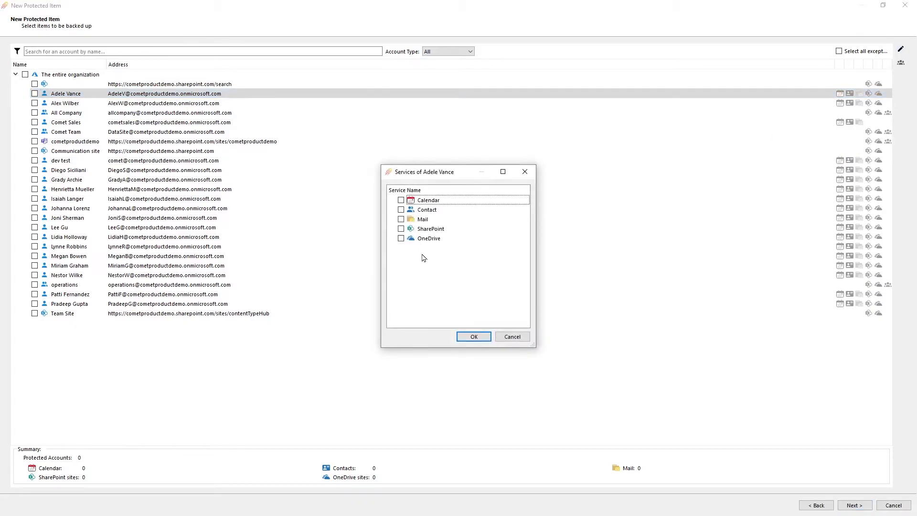
pyautogui.click(401, 200)
pyautogui.click(402, 210)
pyautogui.click(402, 219)
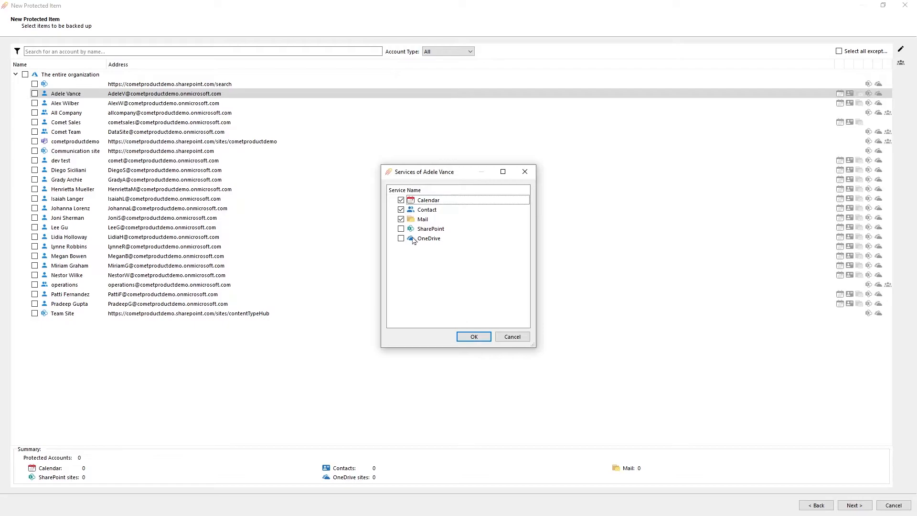
pyautogui.click(471, 337)
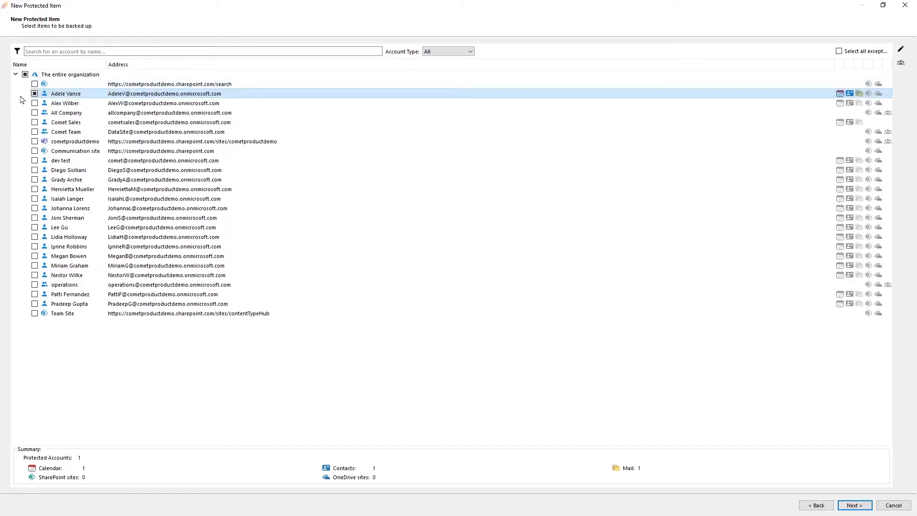
# Step: Select the cometproductdemo team for backup and view its member list
pyautogui.click(34, 142)
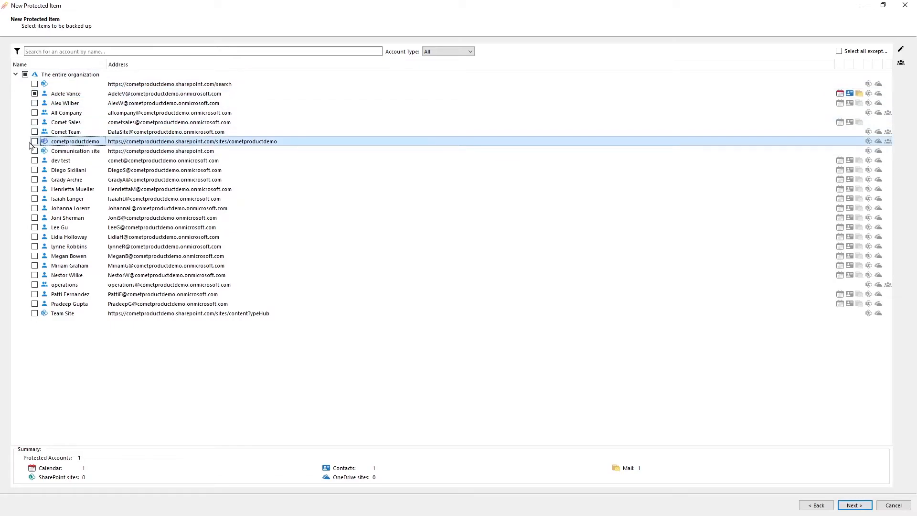
pyautogui.click(34, 142)
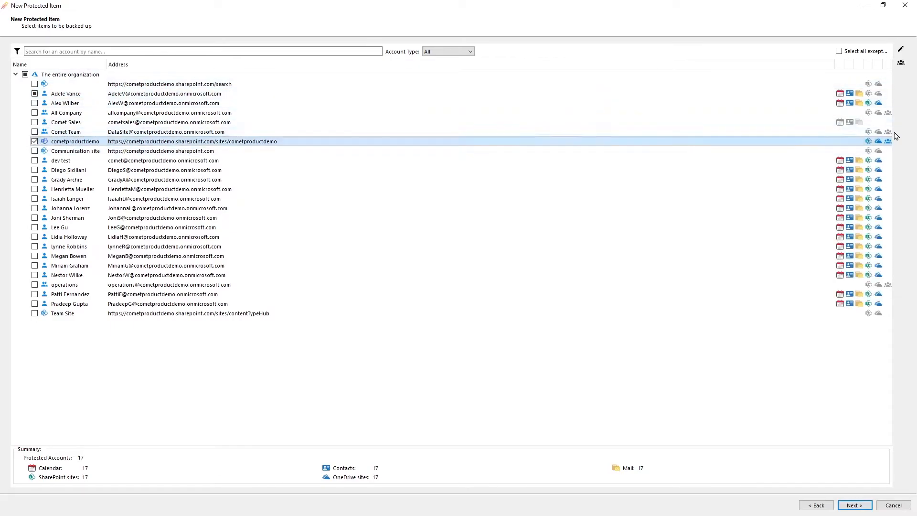
pyautogui.click(901, 64)
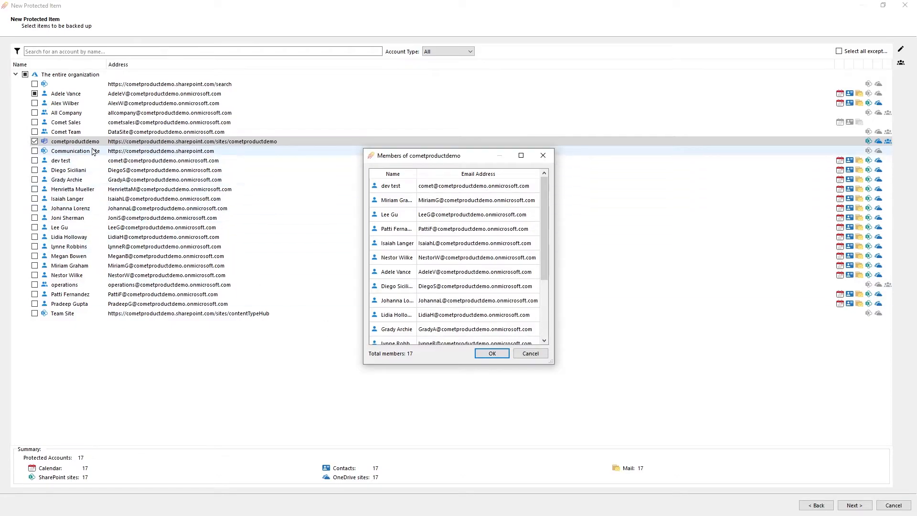
pyautogui.click(533, 353)
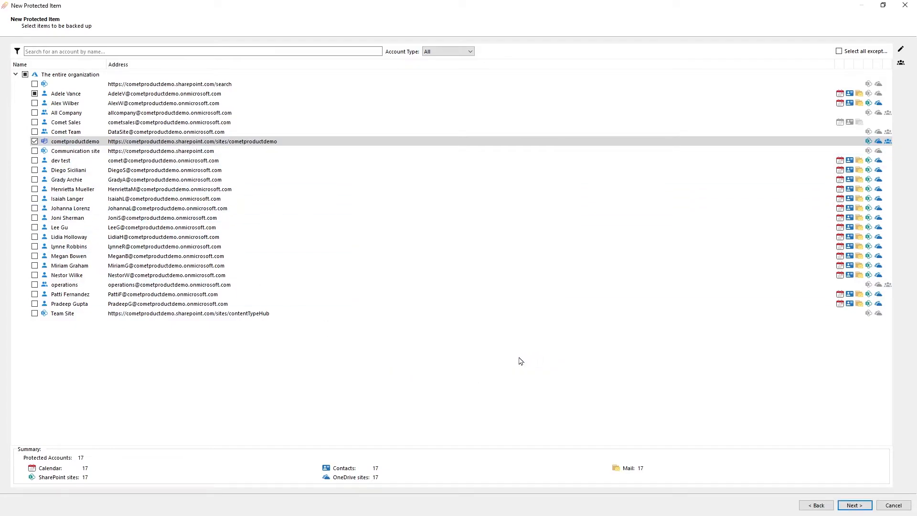
# Step: Clear the selection for the entire organization, select only the dev test account for backup, and continue the wizard
pyautogui.click(26, 76)
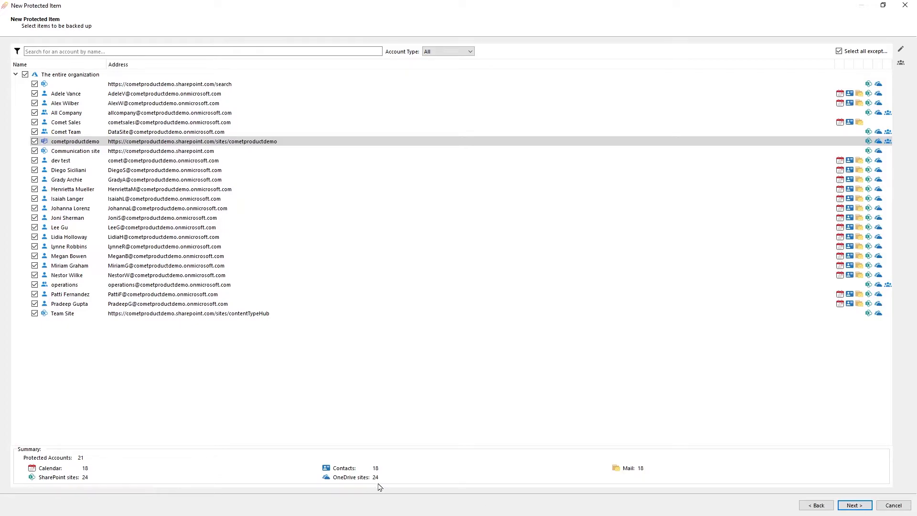
pyautogui.click(26, 75)
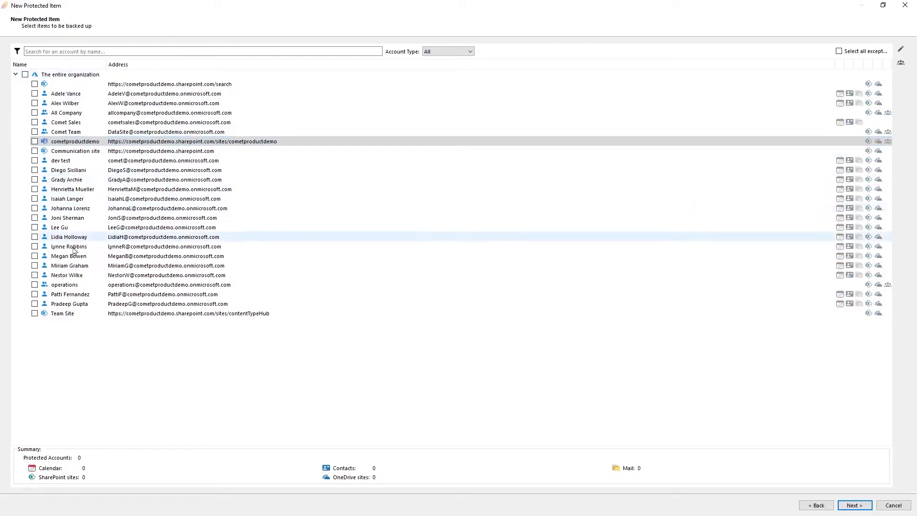
pyautogui.click(38, 161)
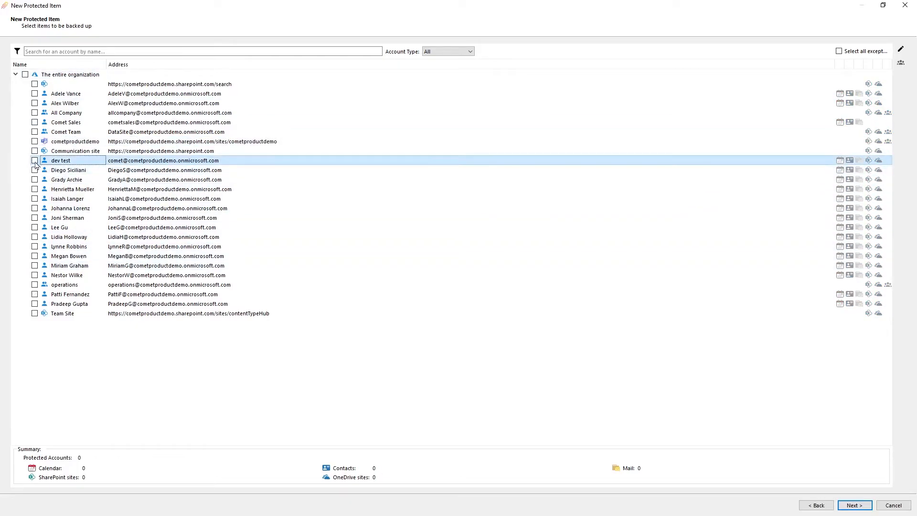
pyautogui.click(35, 161)
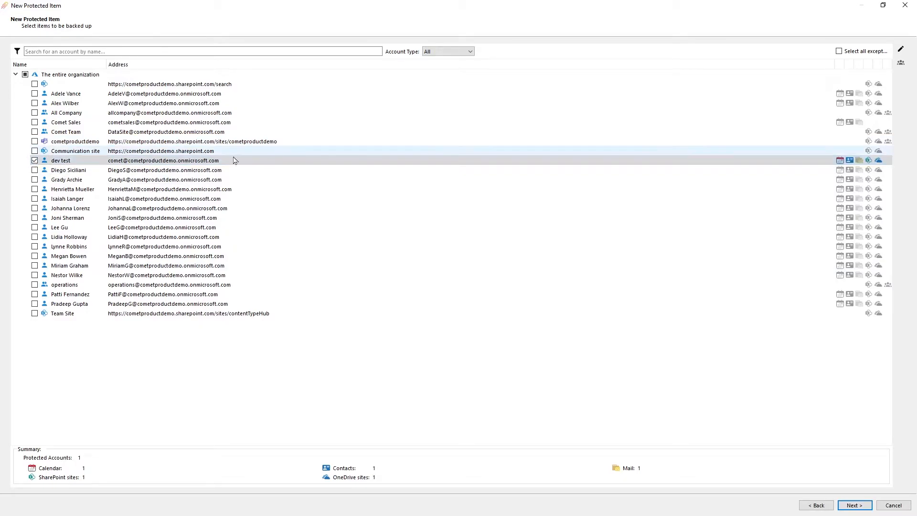
pyautogui.click(854, 508)
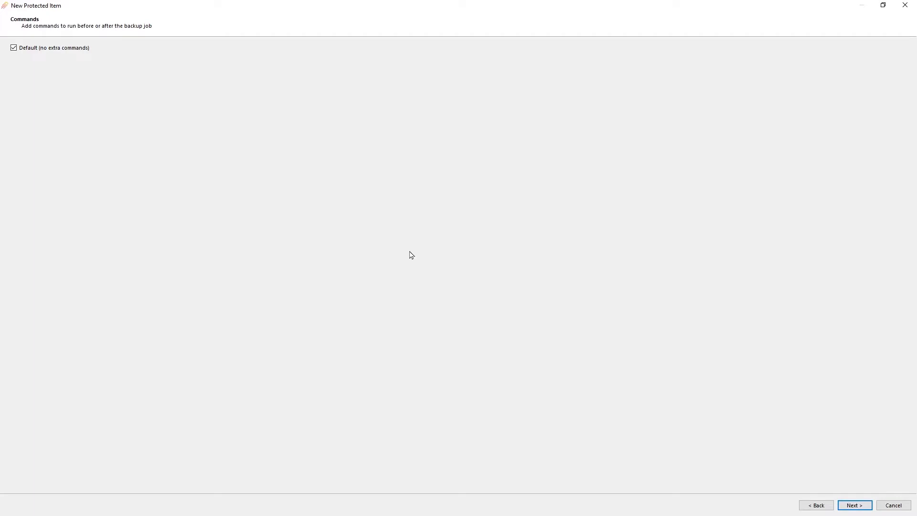
# Step: Keep the default commands and empty schedules, and select the third storage vault in the retention settings
pyautogui.click(854, 508)
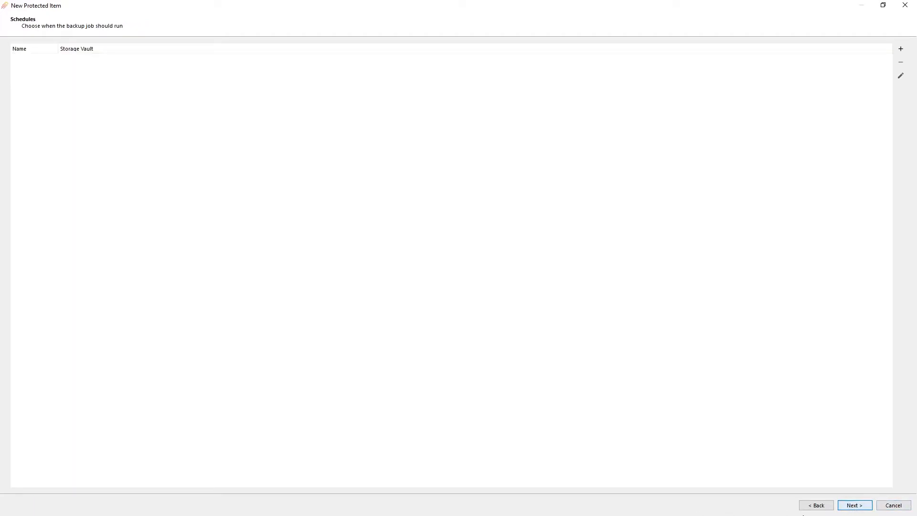
pyautogui.click(853, 506)
pyautogui.click(81, 79)
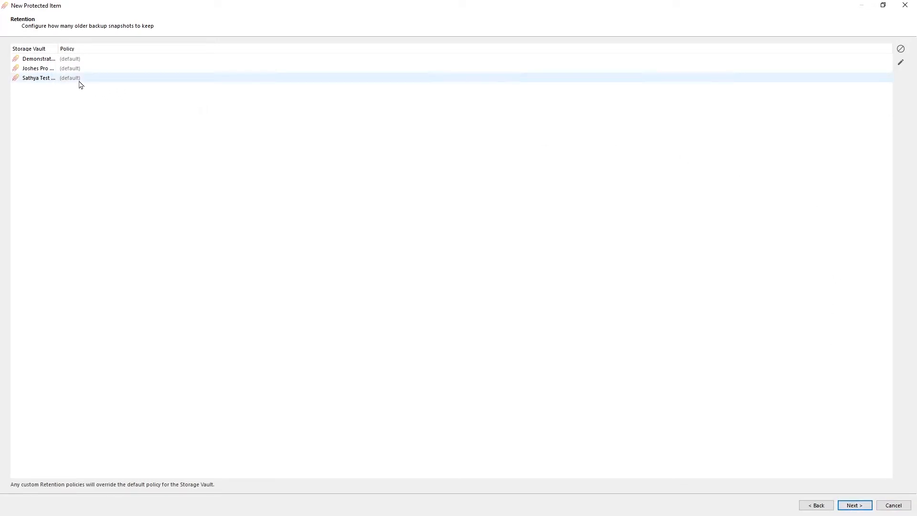
pyautogui.click(882, 8)
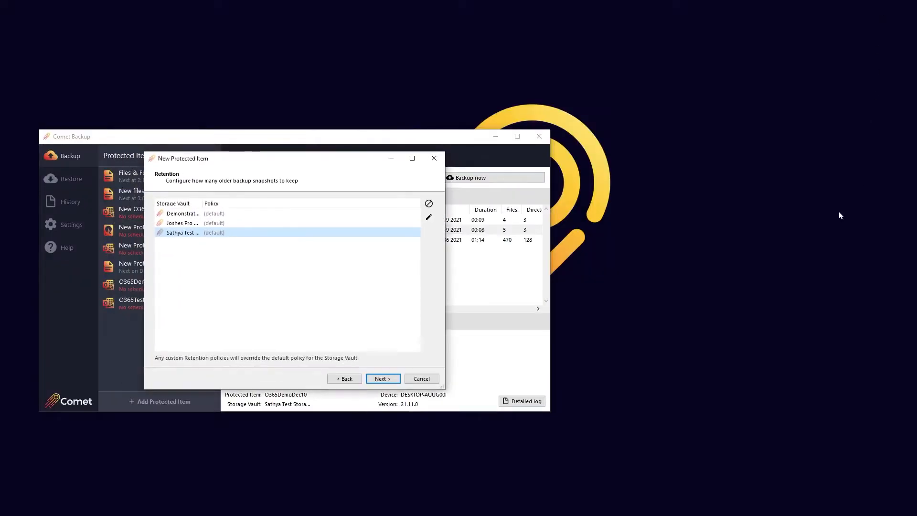
# Step: Finish creating the Protected Item with an immediate backup enabled, and run that backup to the third storage vault
pyautogui.click(383, 379)
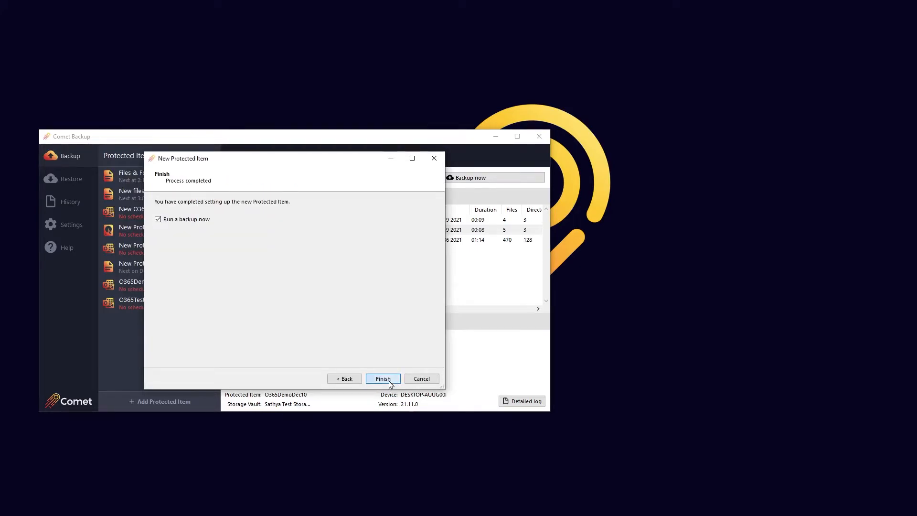
pyautogui.click(389, 382)
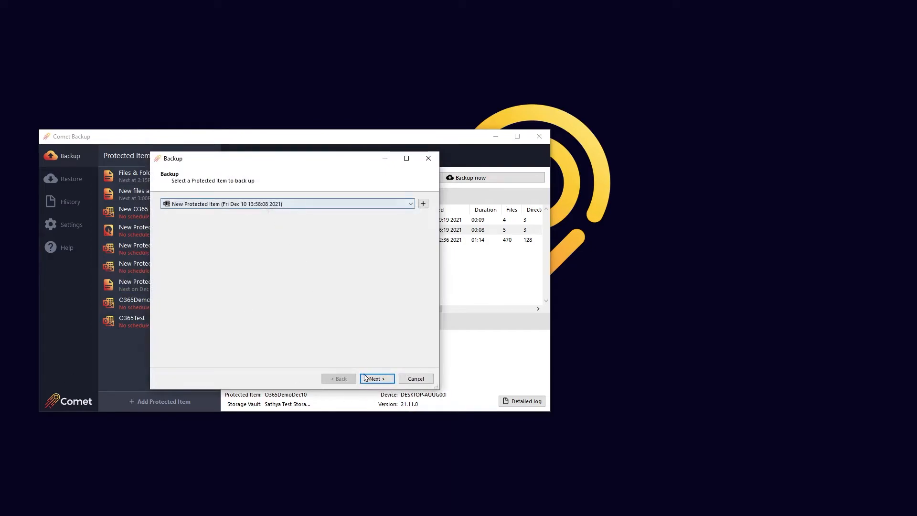
pyautogui.click(375, 378)
pyautogui.click(283, 205)
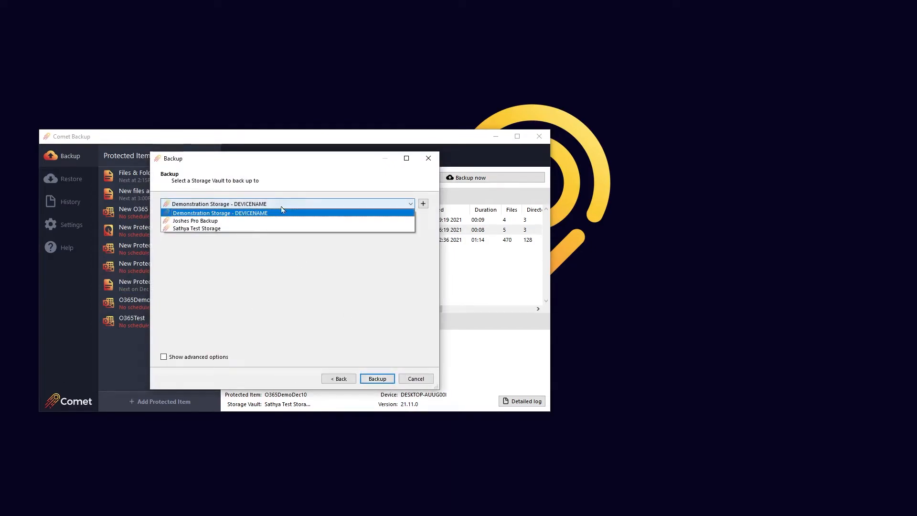
pyautogui.click(256, 228)
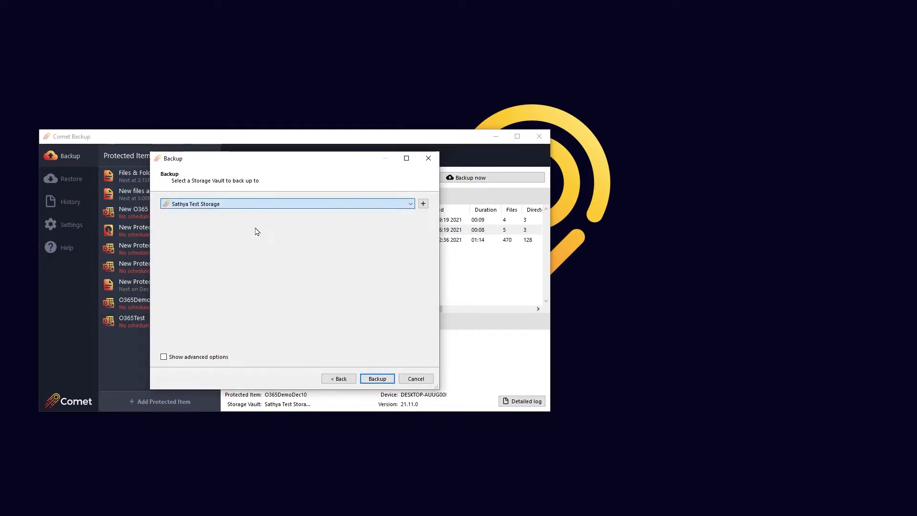
pyautogui.click(377, 379)
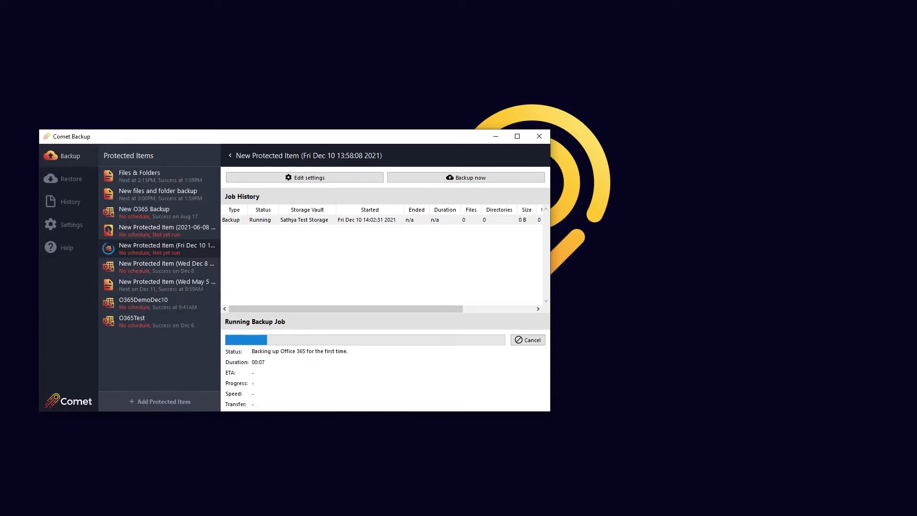
# Step: Switch to the Comet Server web console and open the Protected Item dated Fri Dec 10 13:58:08 2021 under Demo Account
pyautogui.click(96, 509)
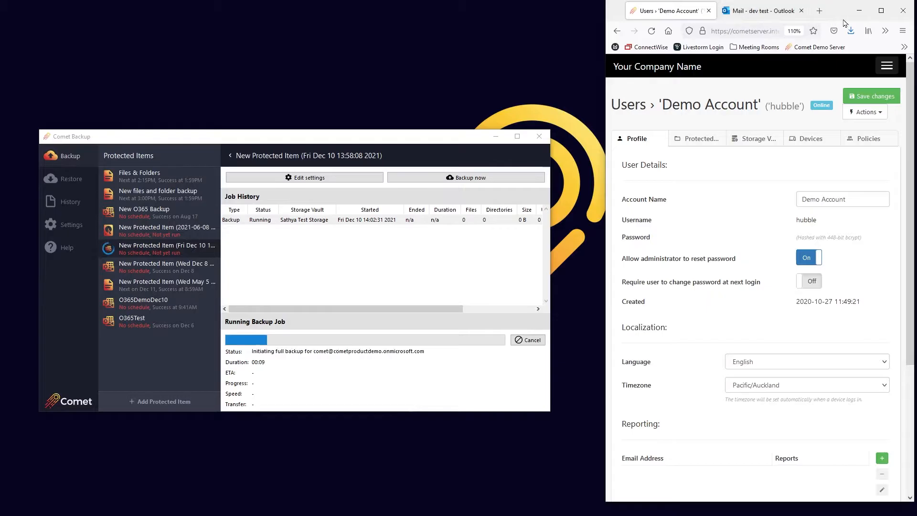
pyautogui.click(881, 10)
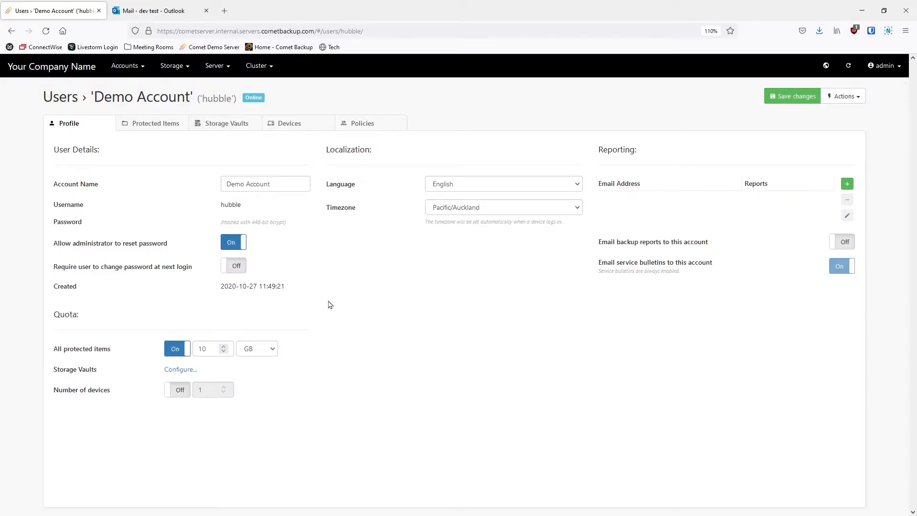
pyautogui.click(155, 124)
pyautogui.click(849, 65)
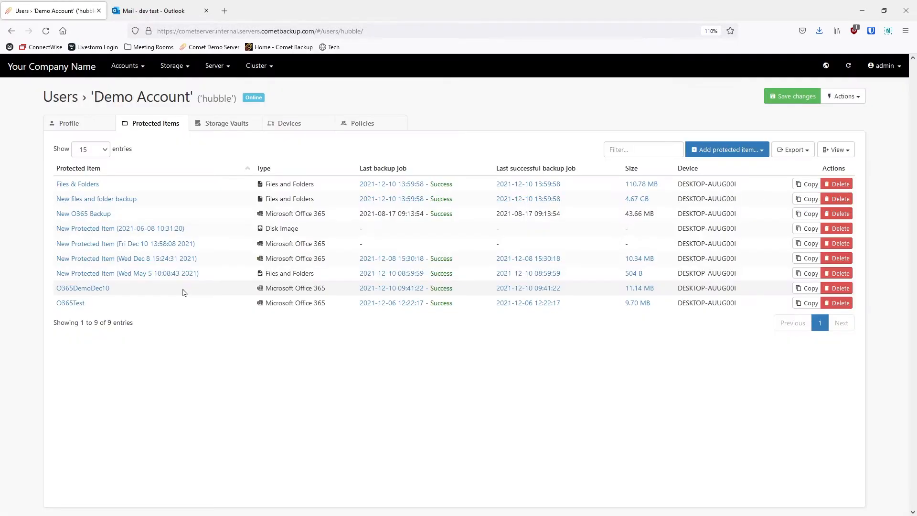
pyautogui.click(159, 244)
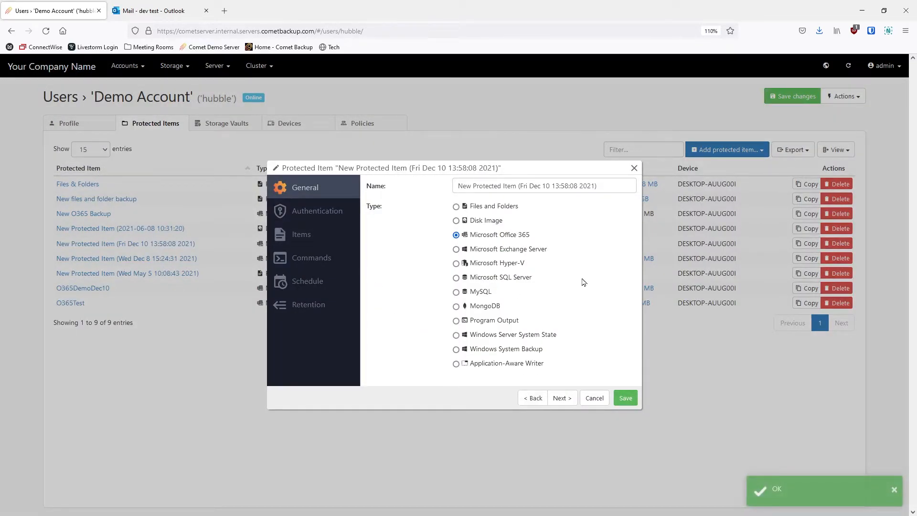
# Step: Review the Protected Item's authentication settings, its list of accounts selected for backup and the available account type filters
pyautogui.click(321, 216)
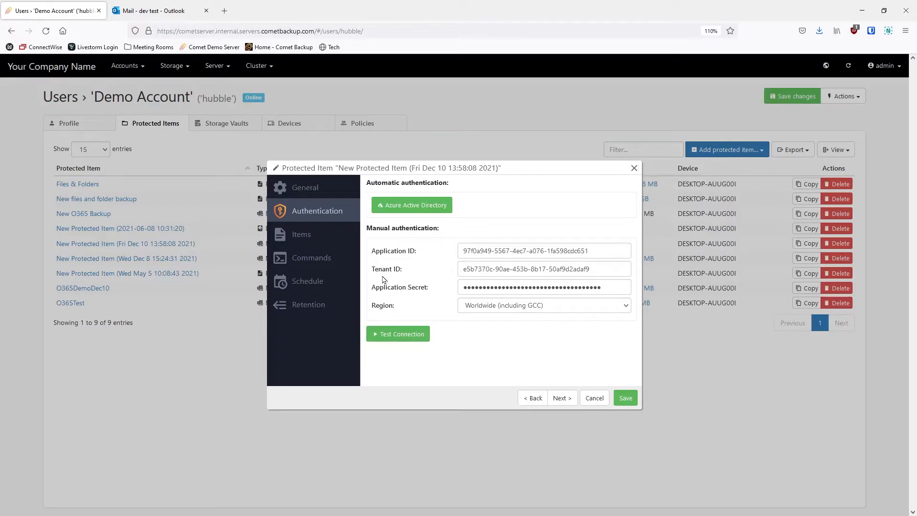
pyautogui.click(307, 241)
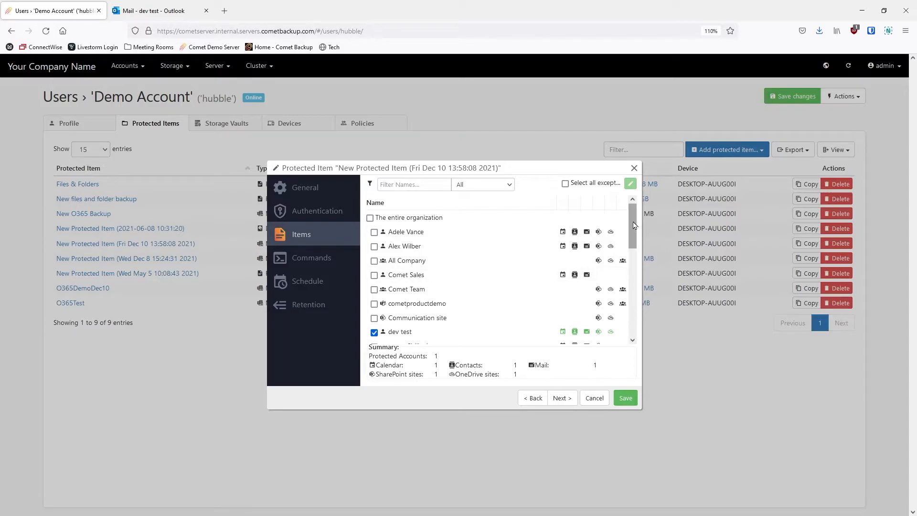
pyautogui.moveTo(634, 225); pyautogui.dragTo(634, 257)
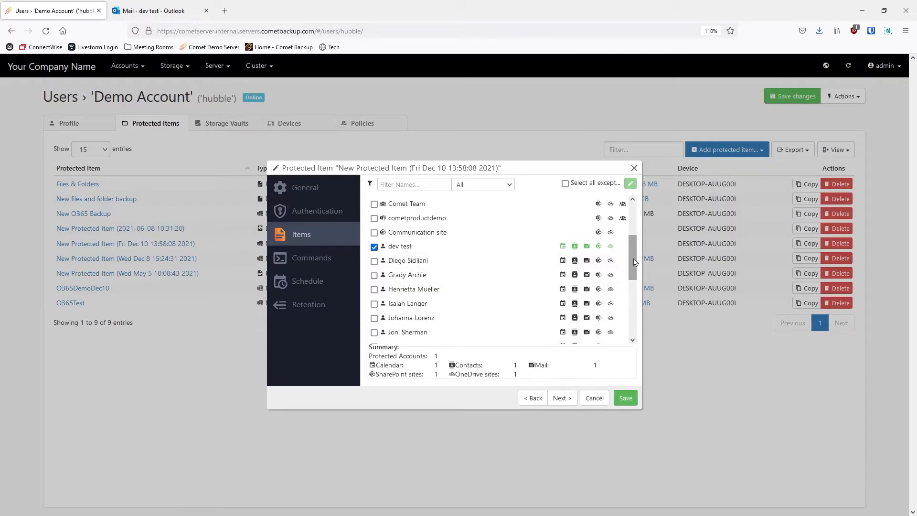
pyautogui.scroll(1, 633, 255)
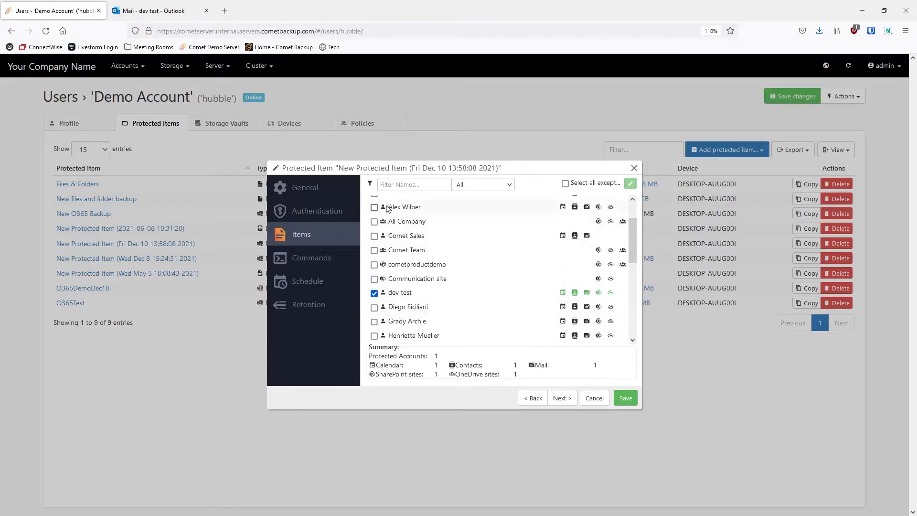
pyautogui.scroll(1, 374, 222)
pyautogui.click(434, 185)
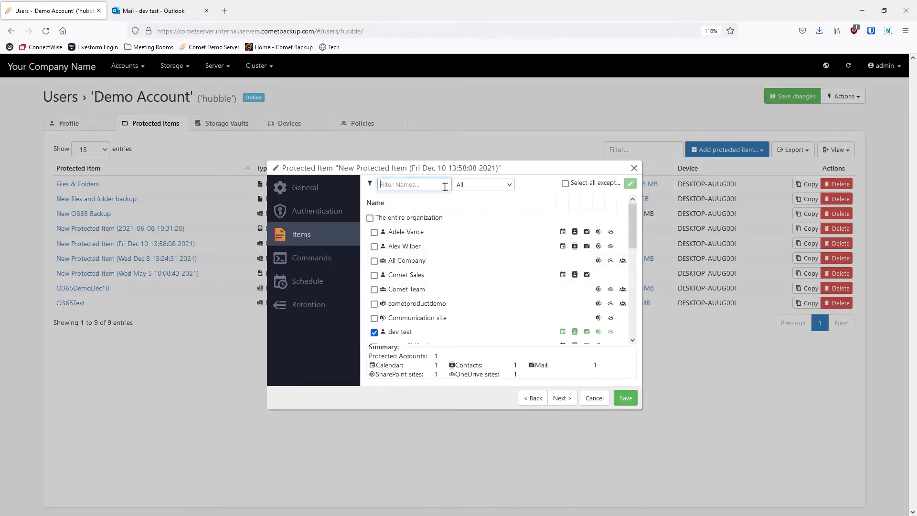
pyautogui.click(497, 188)
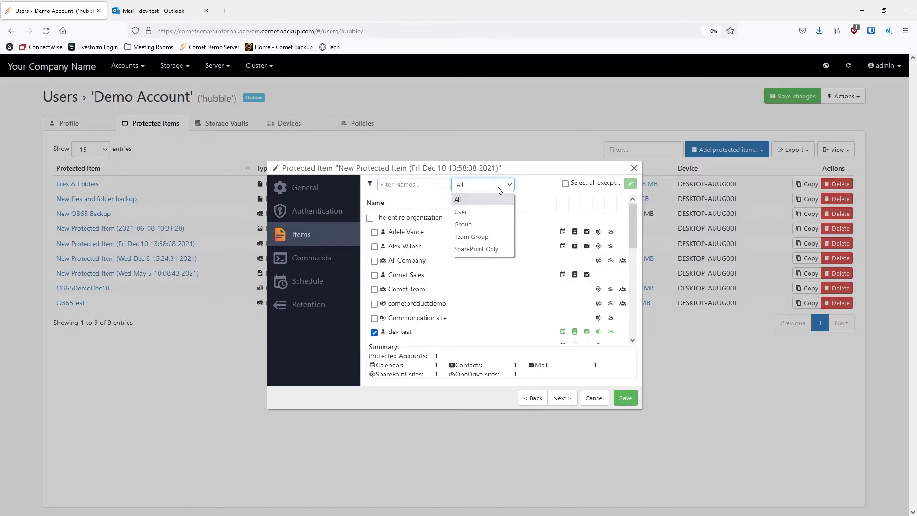
pyautogui.click(541, 189)
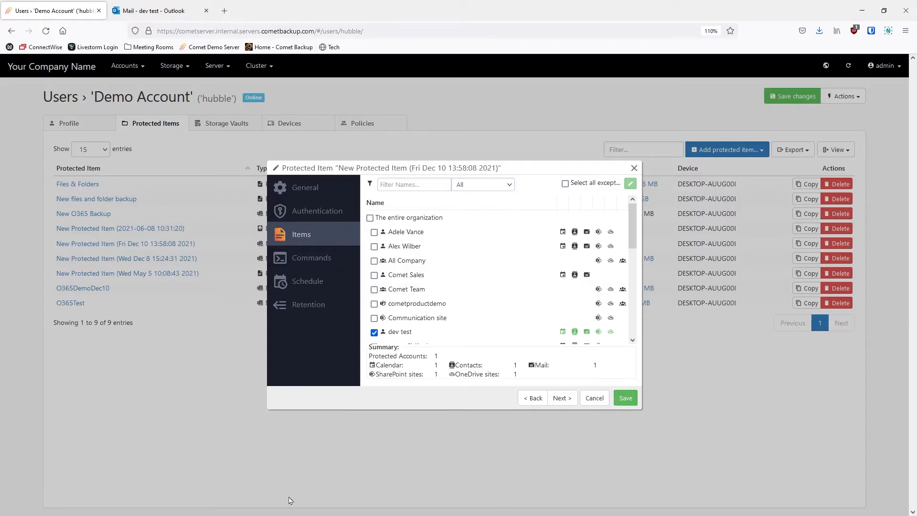
# Step: Switch to Comet Backup and open the detailed log of the new Protected Item's backup job
pyautogui.hotkey('alt', 'Tab')
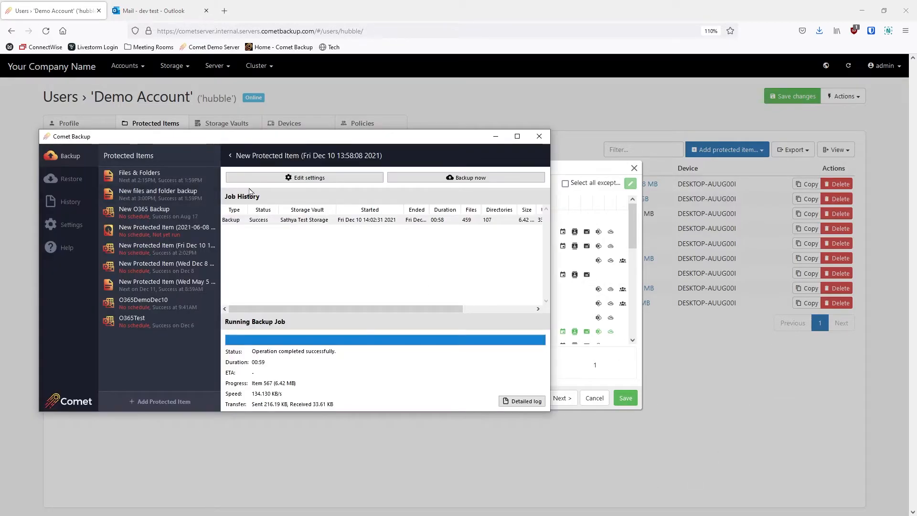
pyautogui.moveTo(339, 140); pyautogui.dragTo(422, 142)
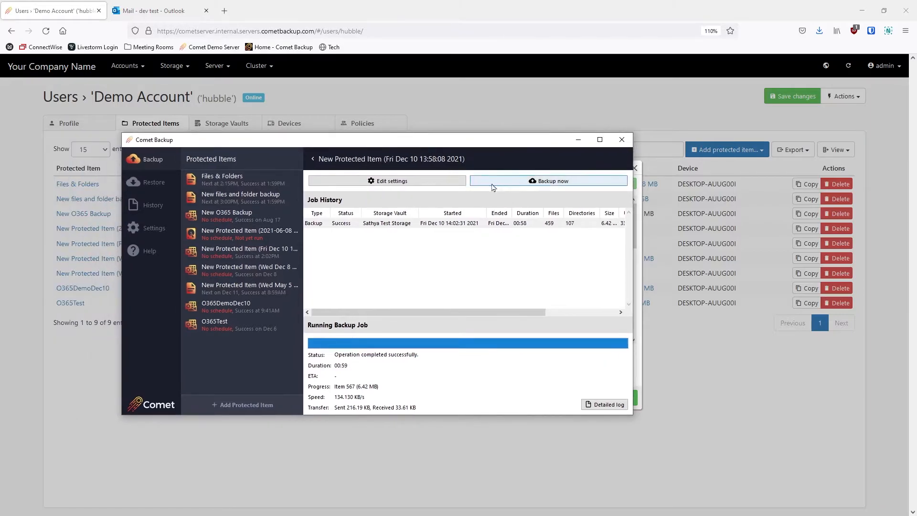
pyautogui.click(391, 225)
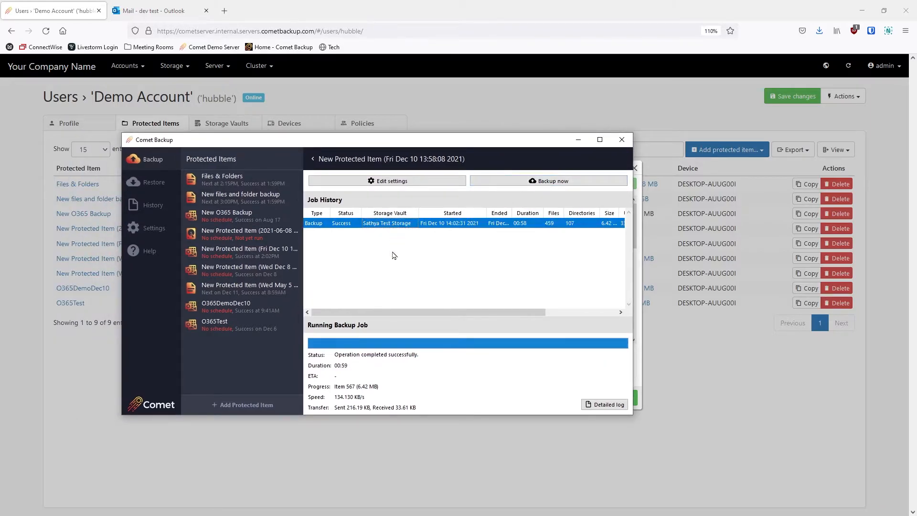
pyautogui.click(605, 406)
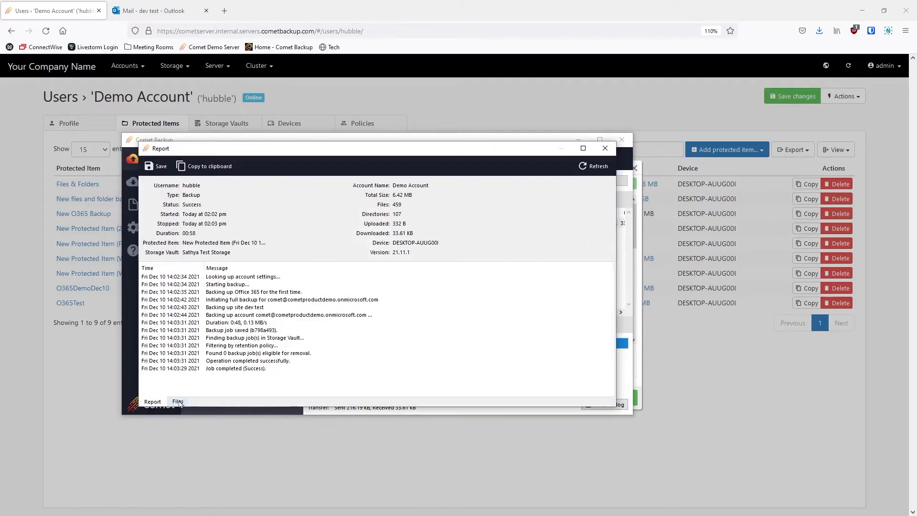
# Step: Browse the report's backed-up files down to the Inbox folder of the backed-up mail account
pyautogui.click(178, 402)
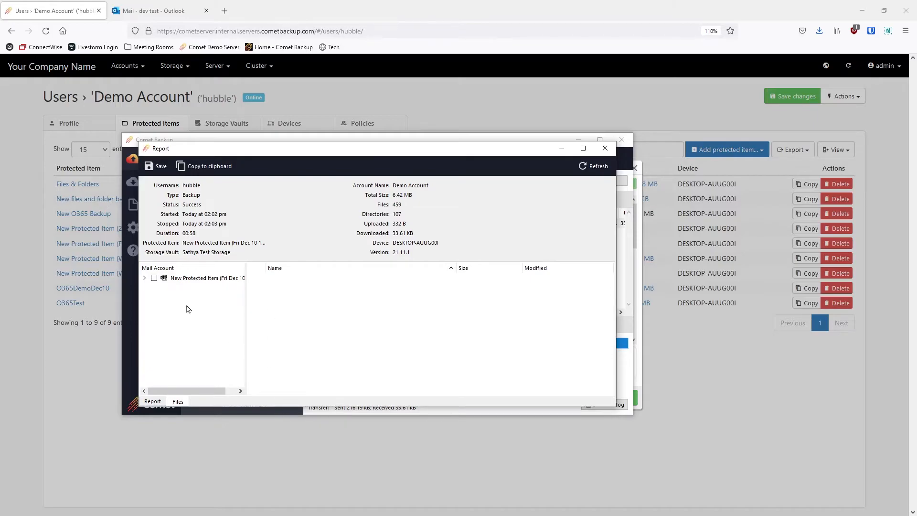
pyautogui.click(145, 279)
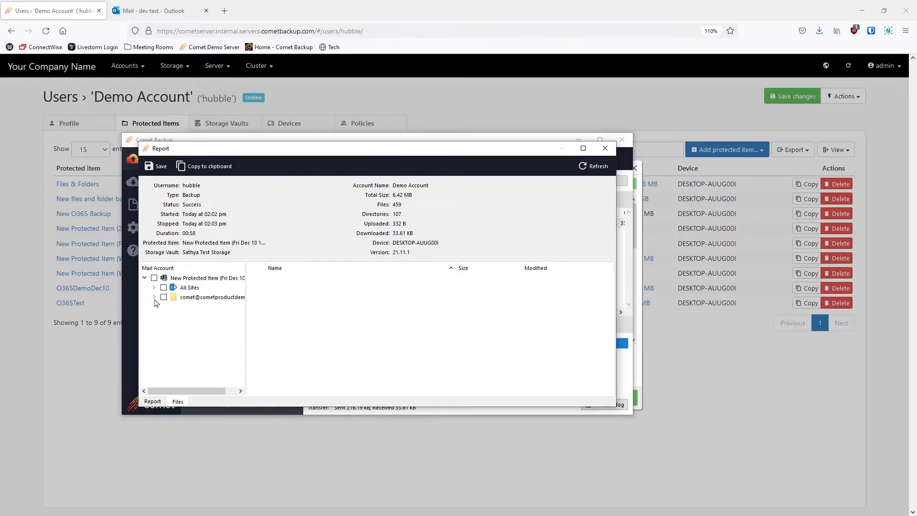
pyautogui.click(154, 297)
pyautogui.click(163, 325)
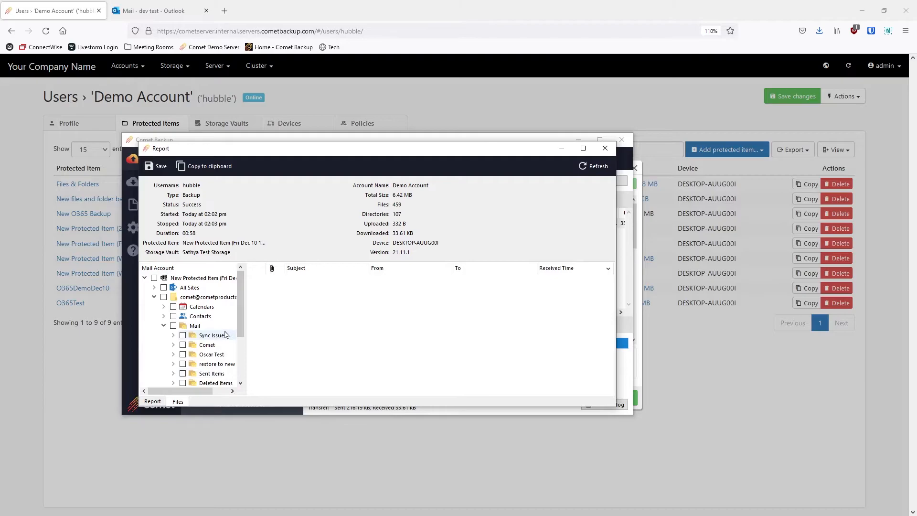
pyautogui.scroll(-3, 192, 360)
pyautogui.click(205, 336)
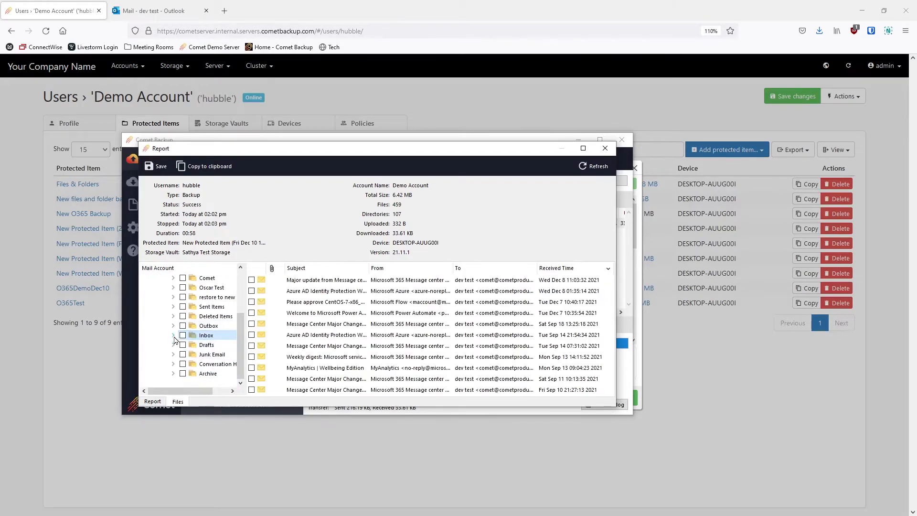
# Step: Preview the backed-up email about approving CentOS-7-x86_64-Minimal-2009.iso, and close both the preview and the job report
pyautogui.click(321, 303)
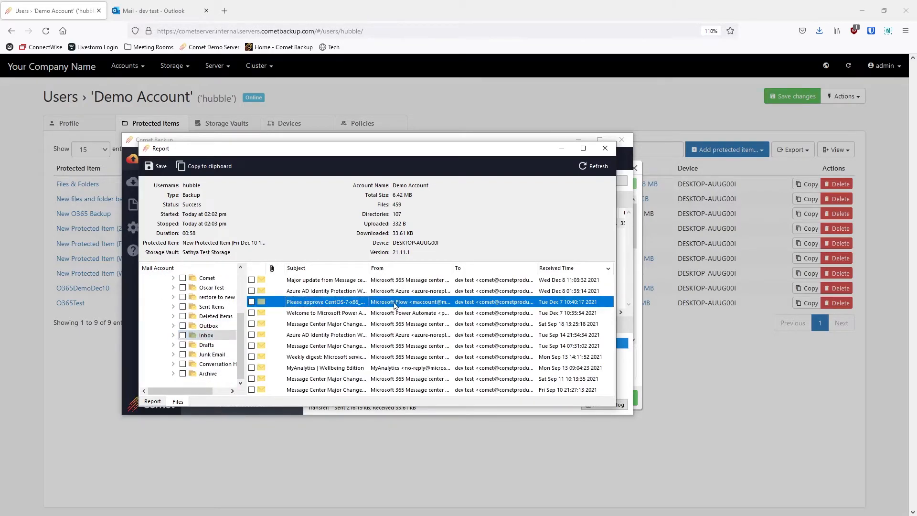
pyautogui.rightClick(394, 303)
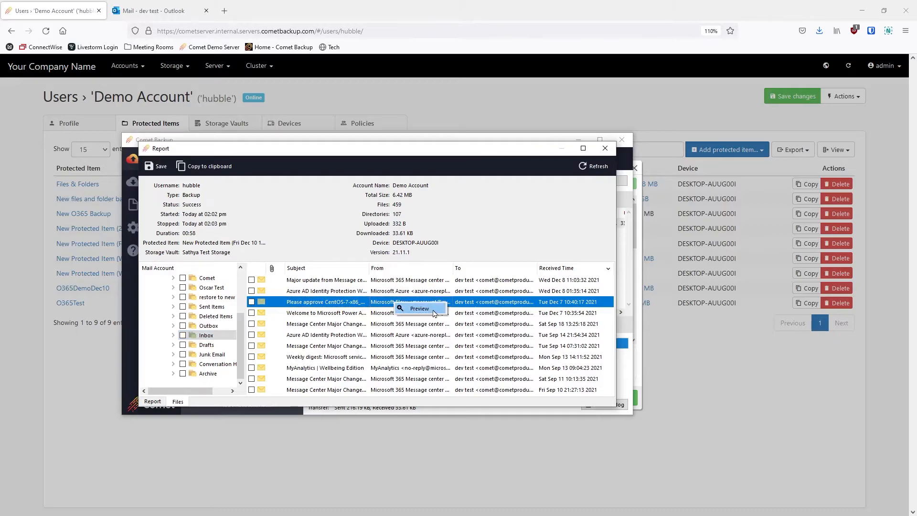
pyautogui.click(433, 311)
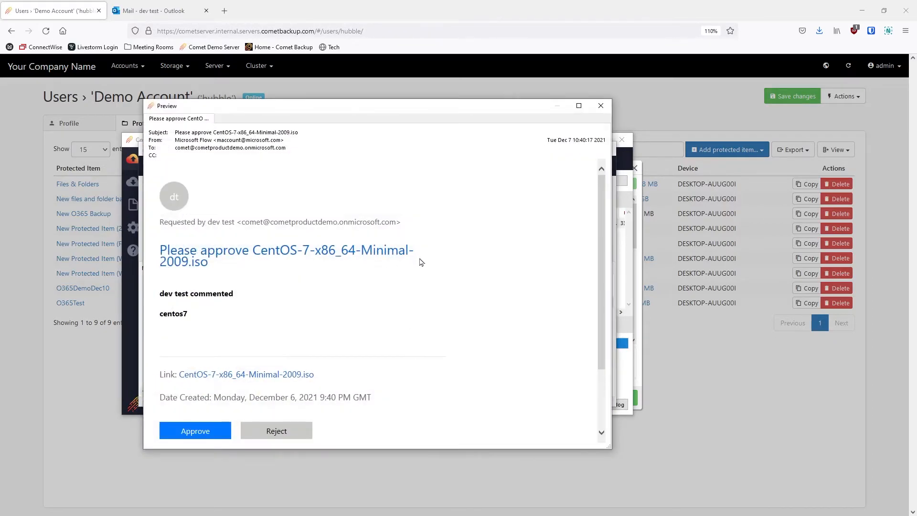
pyautogui.scroll(-3, 537, 298)
pyautogui.click(601, 106)
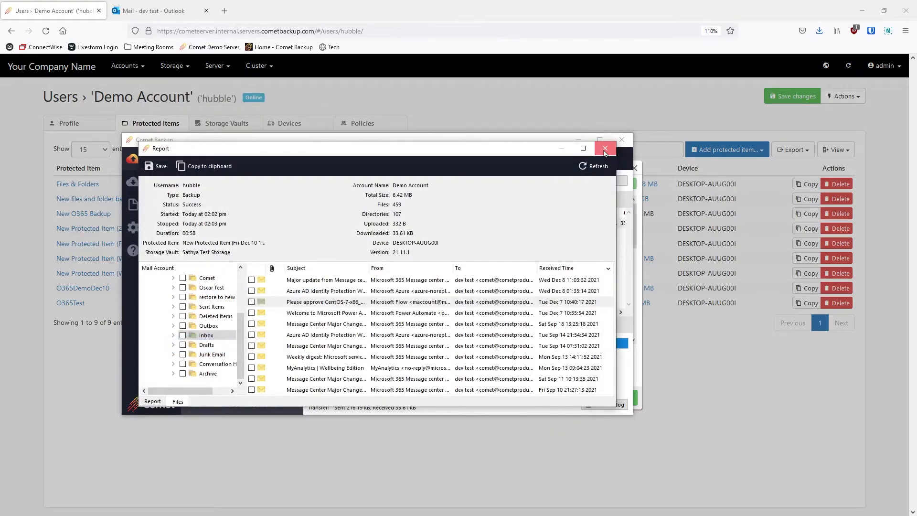
pyautogui.click(604, 150)
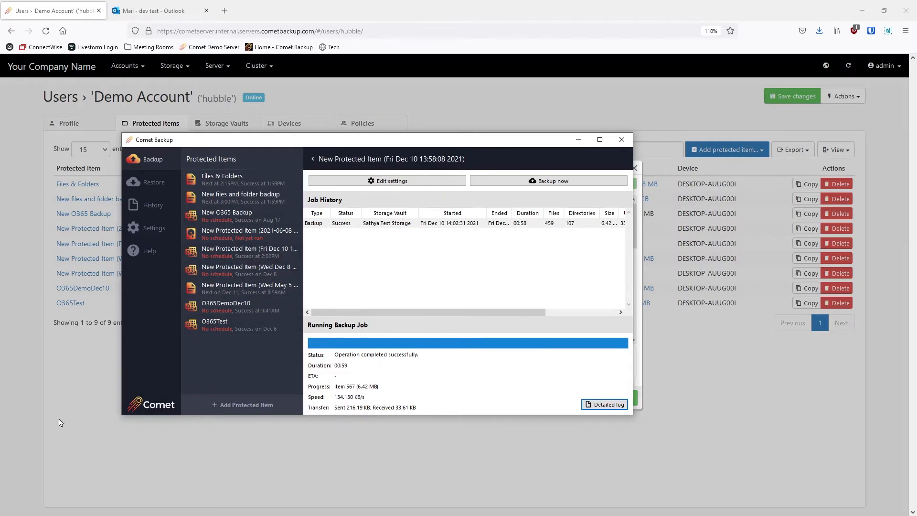
# Step: Switch to the dev test Outlook mailbox in the browser and delete all conversations in the Inbox
pyautogui.click(83, 391)
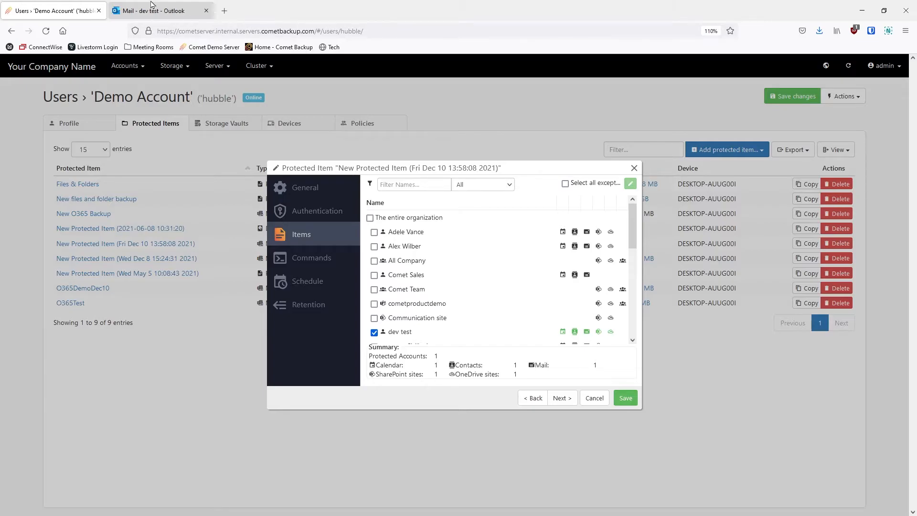
pyautogui.click(151, 5)
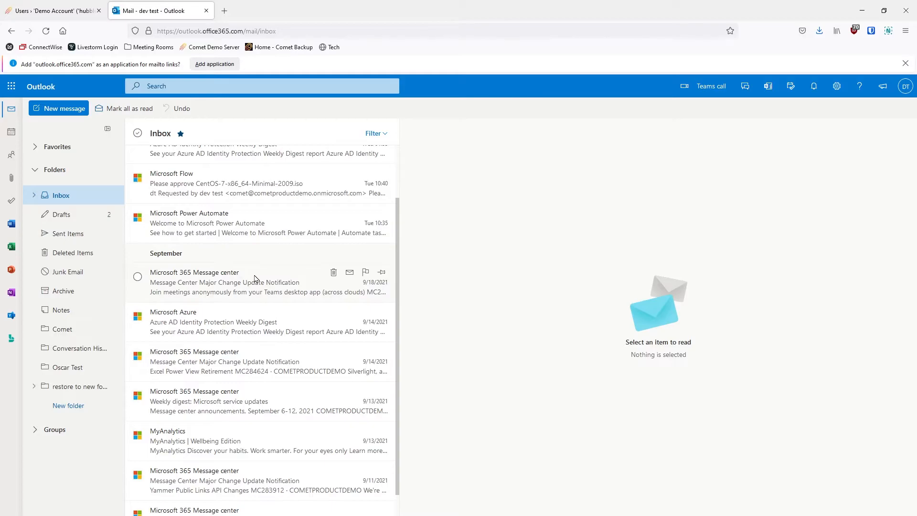
pyautogui.click(138, 133)
pyautogui.press('Delete')
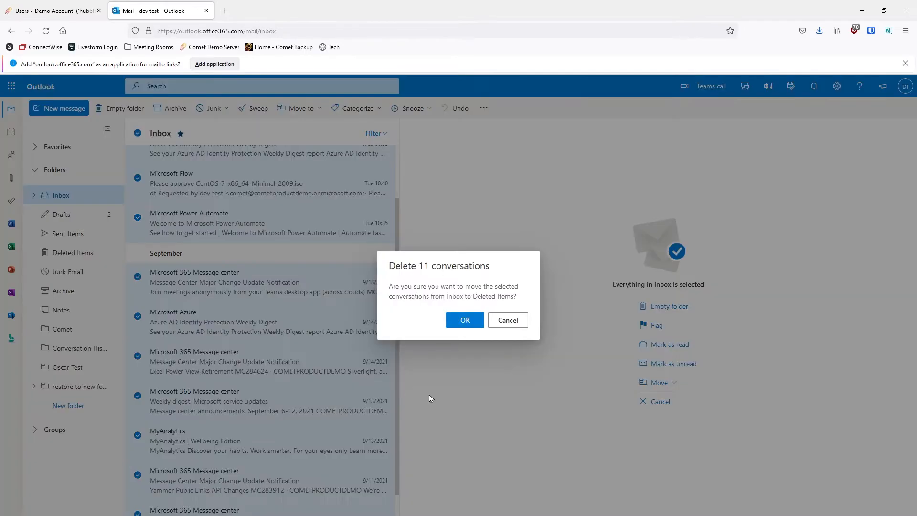
pyautogui.click(480, 322)
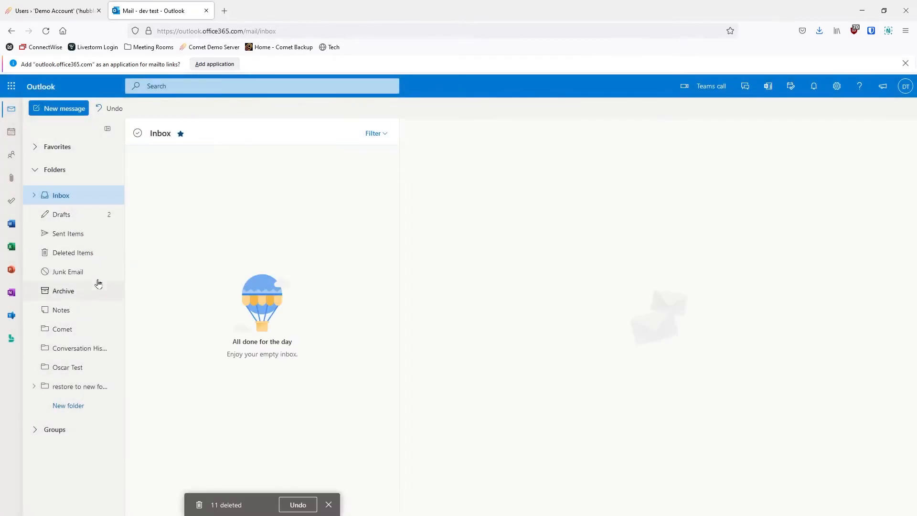
# Step: Permanently delete all conversations in the Deleted Items folder
pyautogui.click(82, 254)
pyautogui.hotkey('ctrl', 'a')
pyautogui.press('Delete')
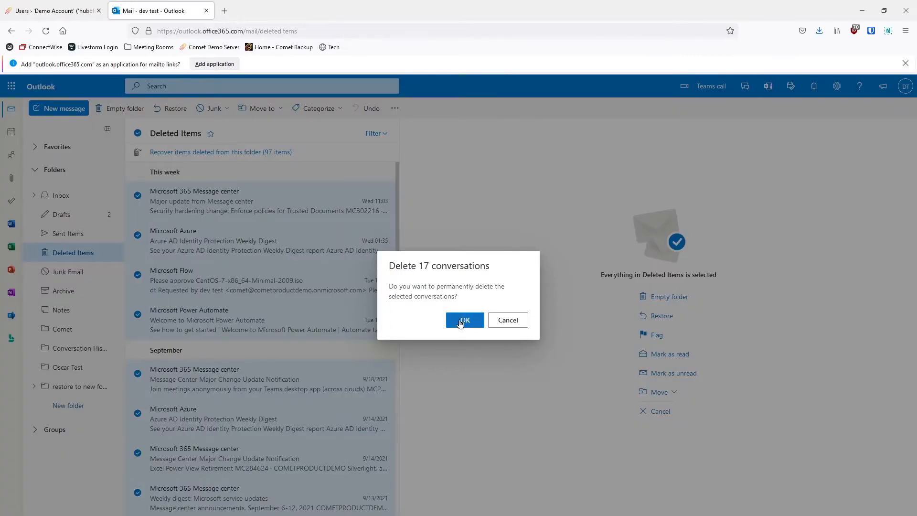
pyautogui.click(460, 322)
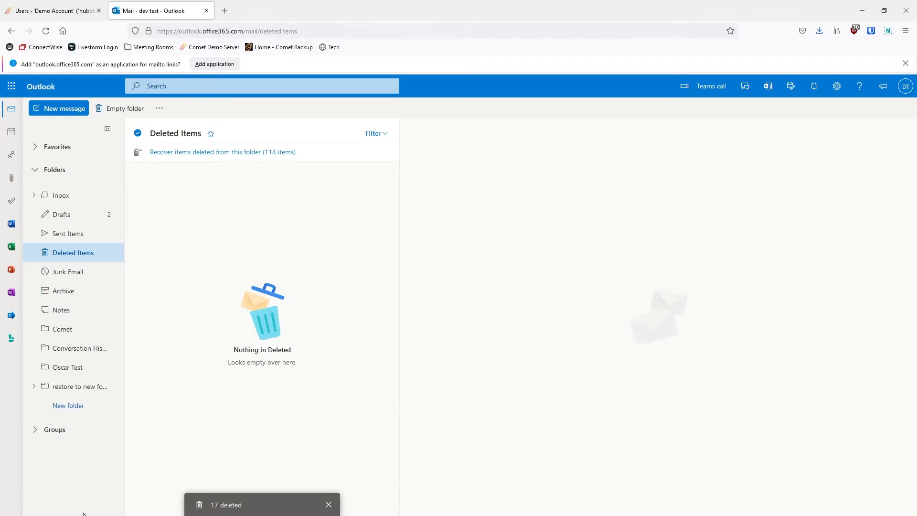
# Step: Switch to Comet Backup and start a restore with the Test Storage vault as the source
pyautogui.hotkey('alt', 'Tab')
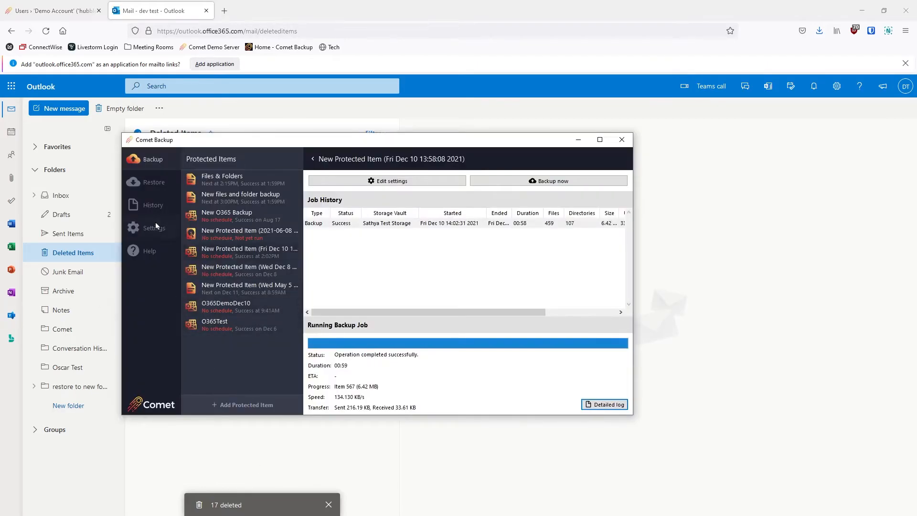
pyautogui.click(153, 190)
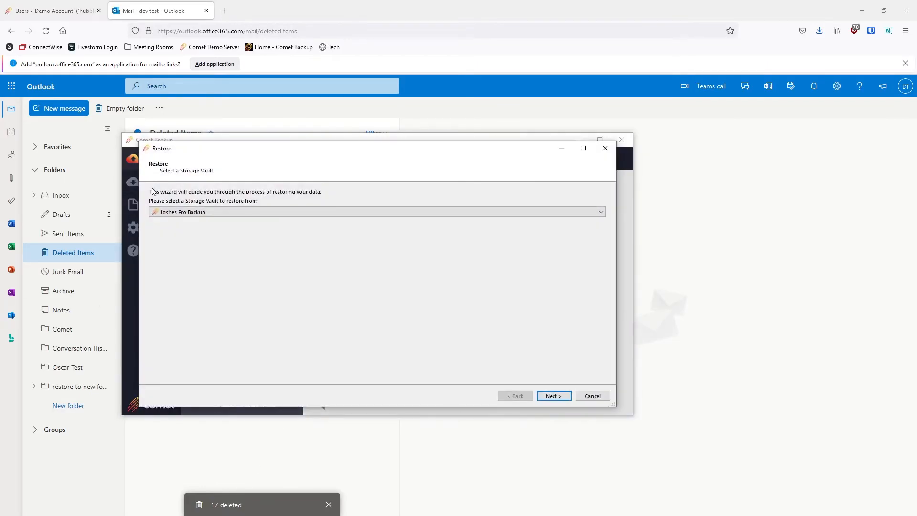
pyautogui.click(229, 213)
pyautogui.click(223, 237)
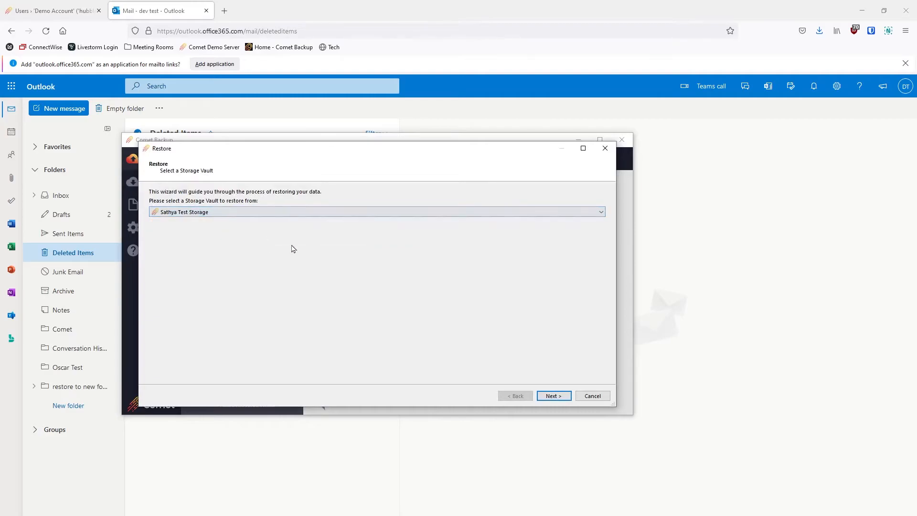
pyautogui.click(555, 397)
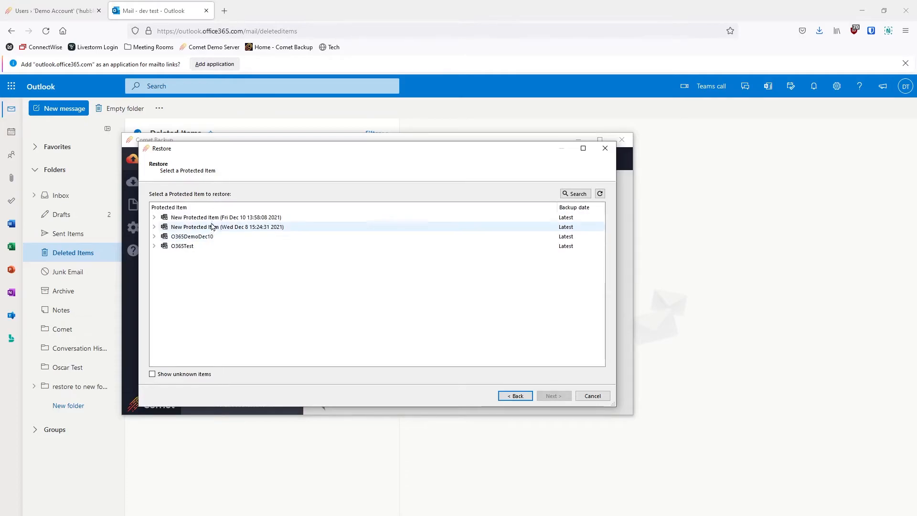
# Step: Choose the Fri Dec 10 14:02 snapshot of New Protected Item (Fri Dec 10 13:58:08 2021) to restore and continue to item selection
pyautogui.click(215, 218)
pyautogui.click(154, 217)
pyautogui.click(190, 228)
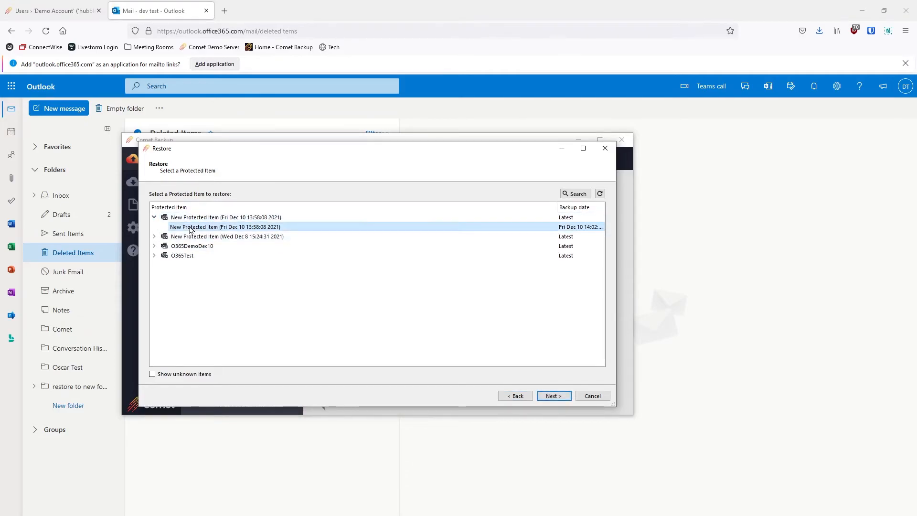
pyautogui.click(549, 396)
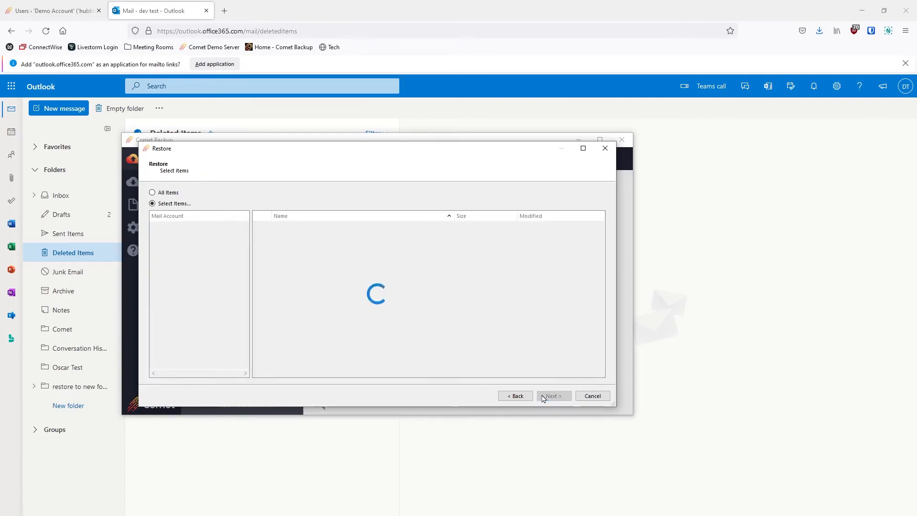
# Step: Expand the protected item's mail account down to its Mail folders and open the Inbox contents
pyautogui.click(154, 225)
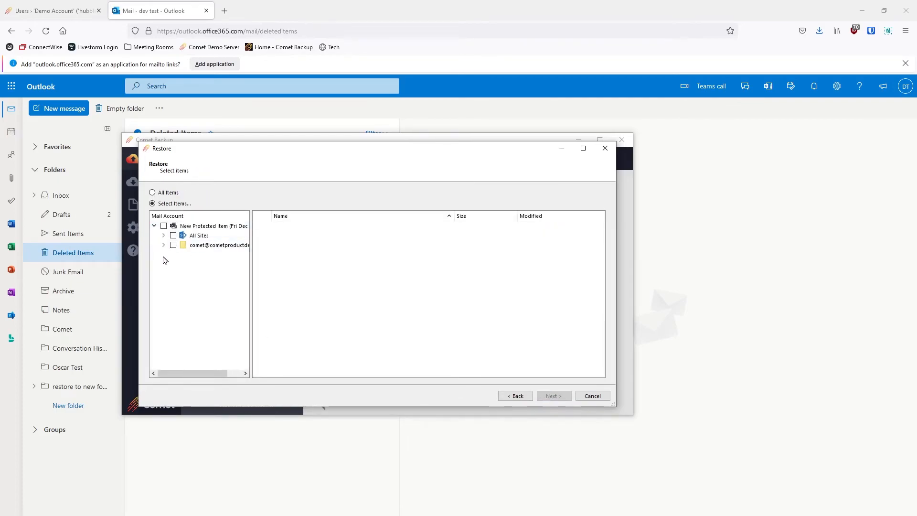
pyautogui.click(164, 246)
pyautogui.click(173, 274)
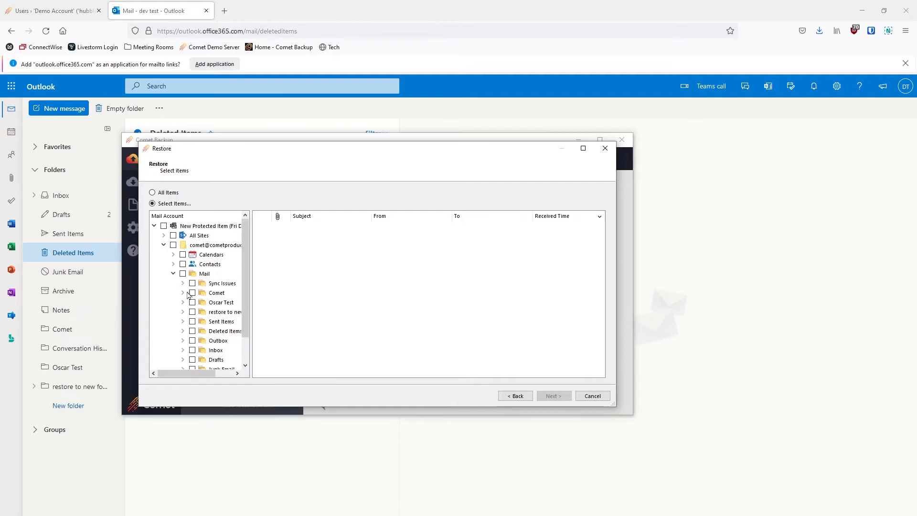
pyautogui.scroll(-1, 190, 324)
pyautogui.click(189, 323)
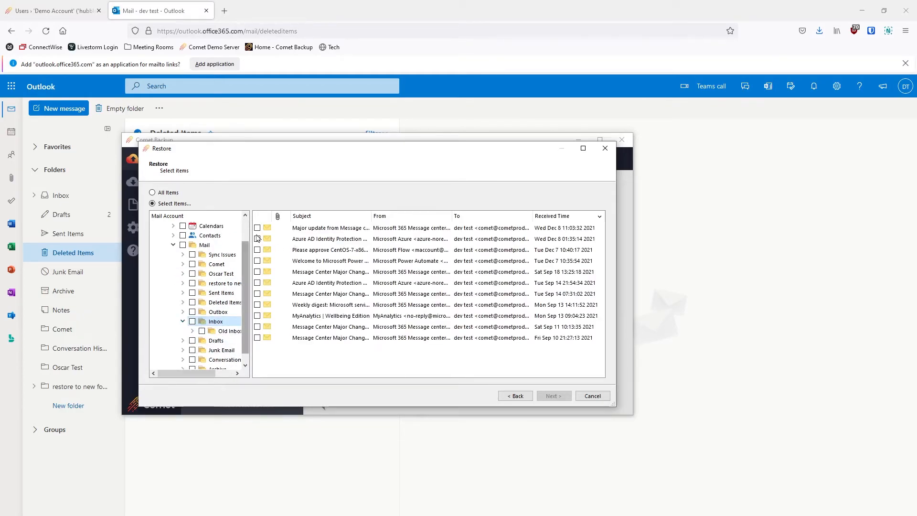
# Step: Select the four most recent Inbox emails, received Dec 7 and Dec 8, for restoring and continue to the output location
pyautogui.click(257, 228)
pyautogui.click(257, 239)
pyautogui.click(258, 250)
pyautogui.click(257, 261)
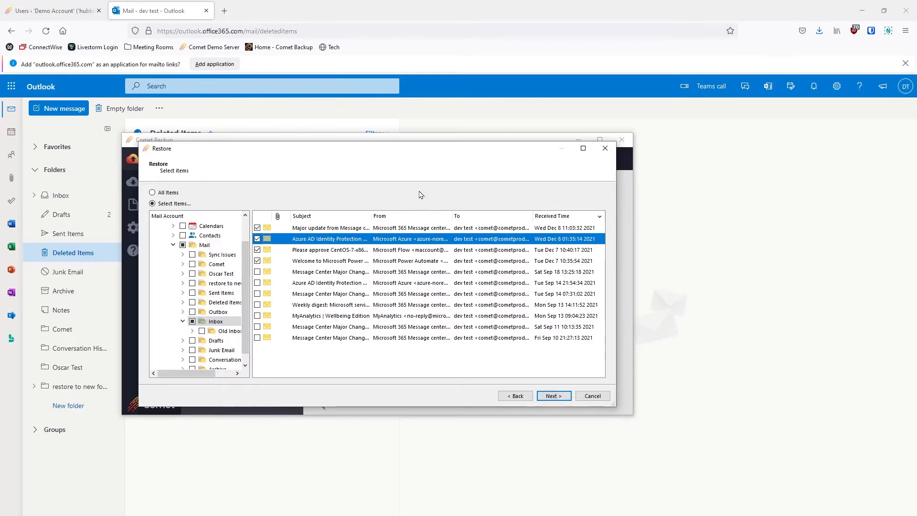
pyautogui.click(554, 395)
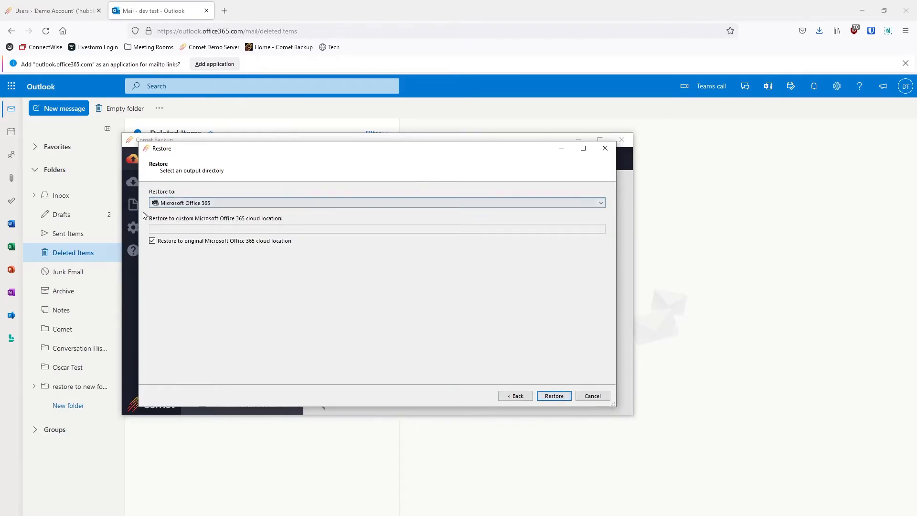
# Step: Review the destination types and the custom location option, and start the restore to the original Microsoft Office 365 cloud location
pyautogui.click(231, 203)
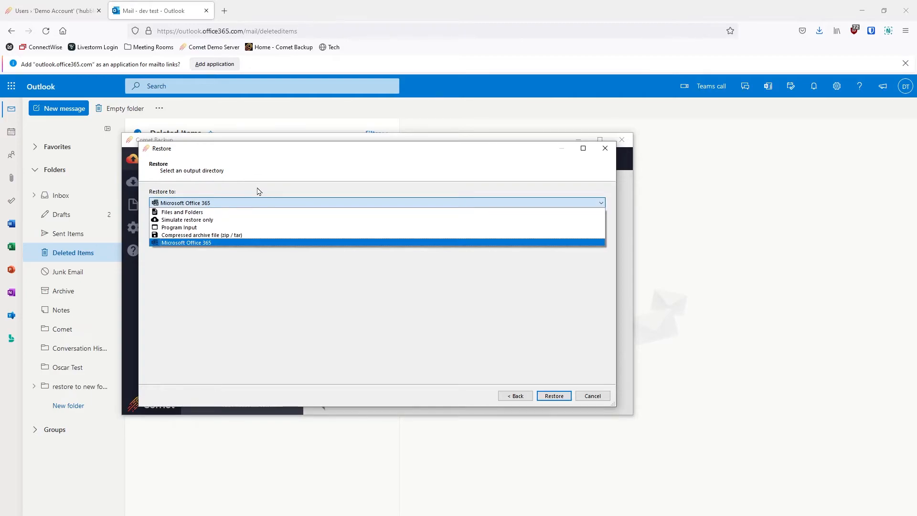
pyautogui.click(258, 191)
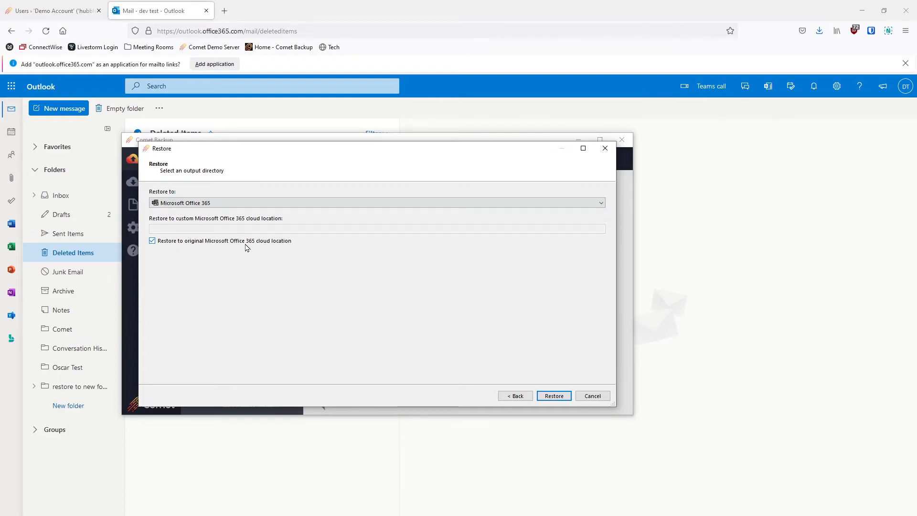
pyautogui.click(152, 242)
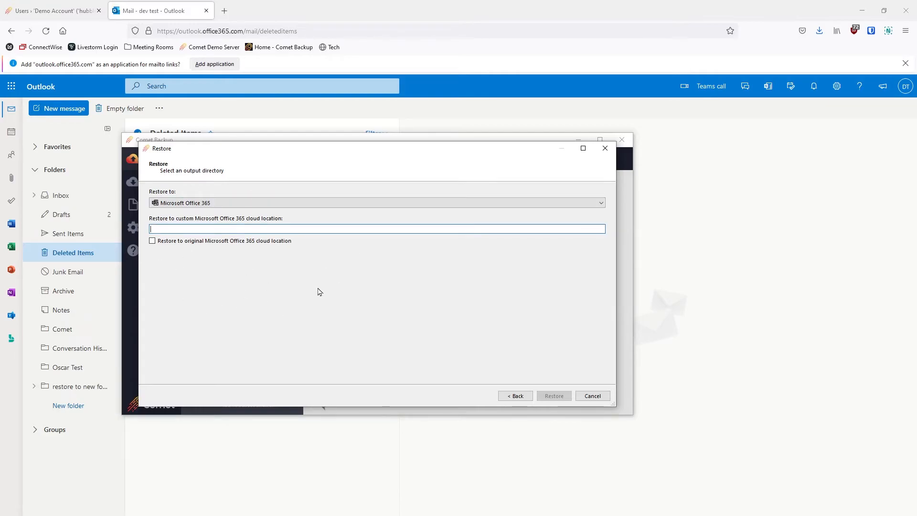
pyautogui.click(152, 242)
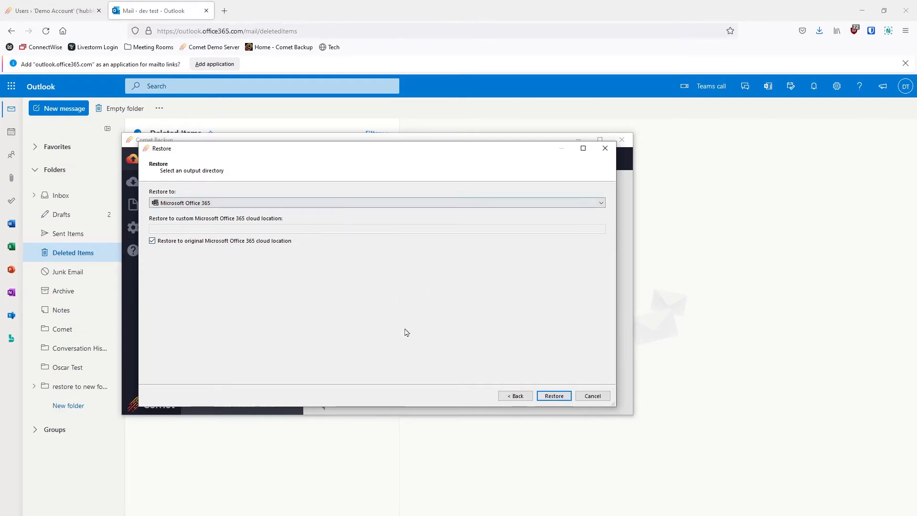
pyautogui.click(554, 396)
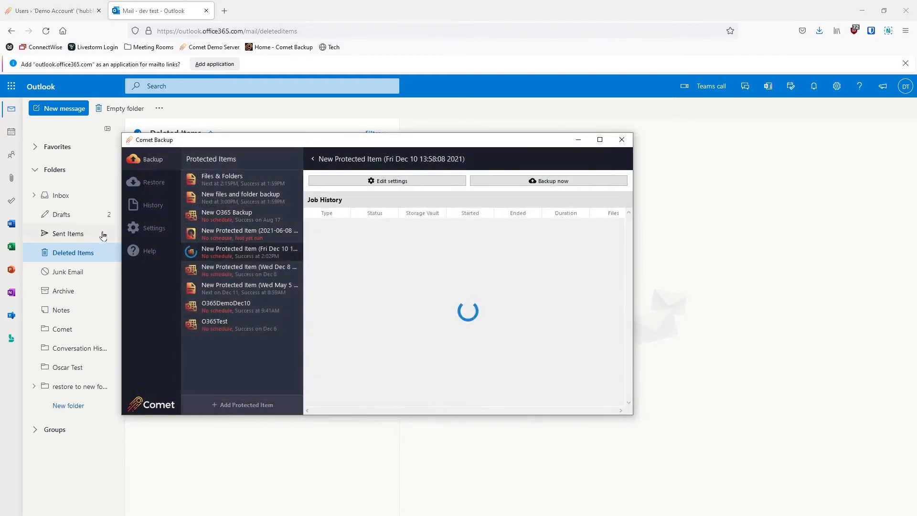
# Step: Open the Outlook Inbox and arrange the browser and Comet Backup windows side by side to watch the restore
pyautogui.click(61, 195)
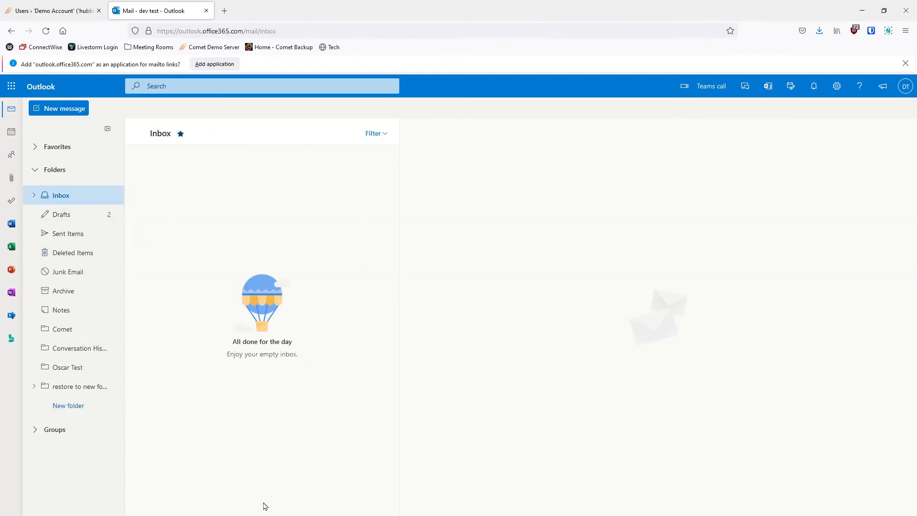
pyautogui.click(883, 14)
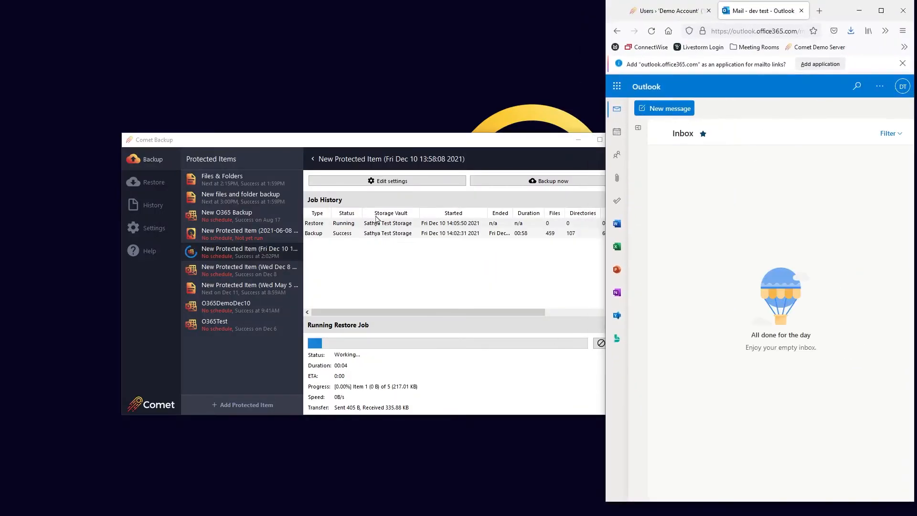
pyautogui.moveTo(419, 142); pyautogui.dragTo(294, 144)
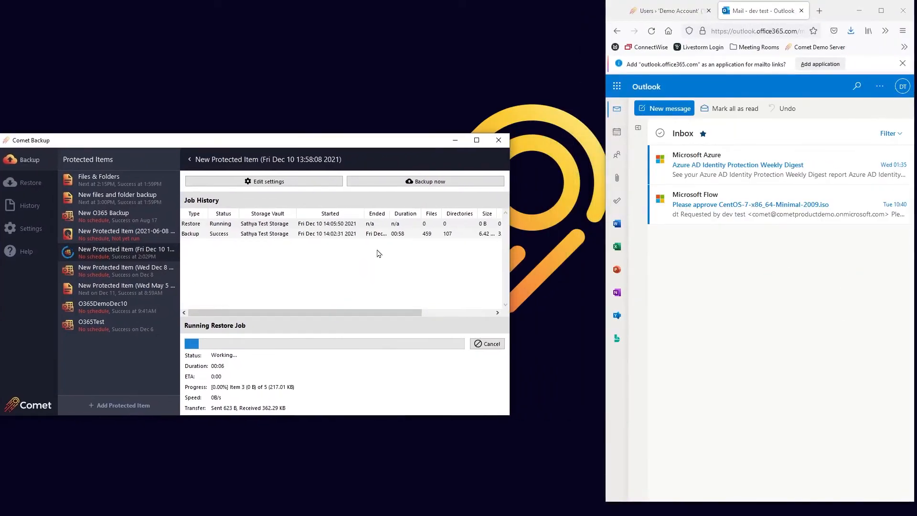